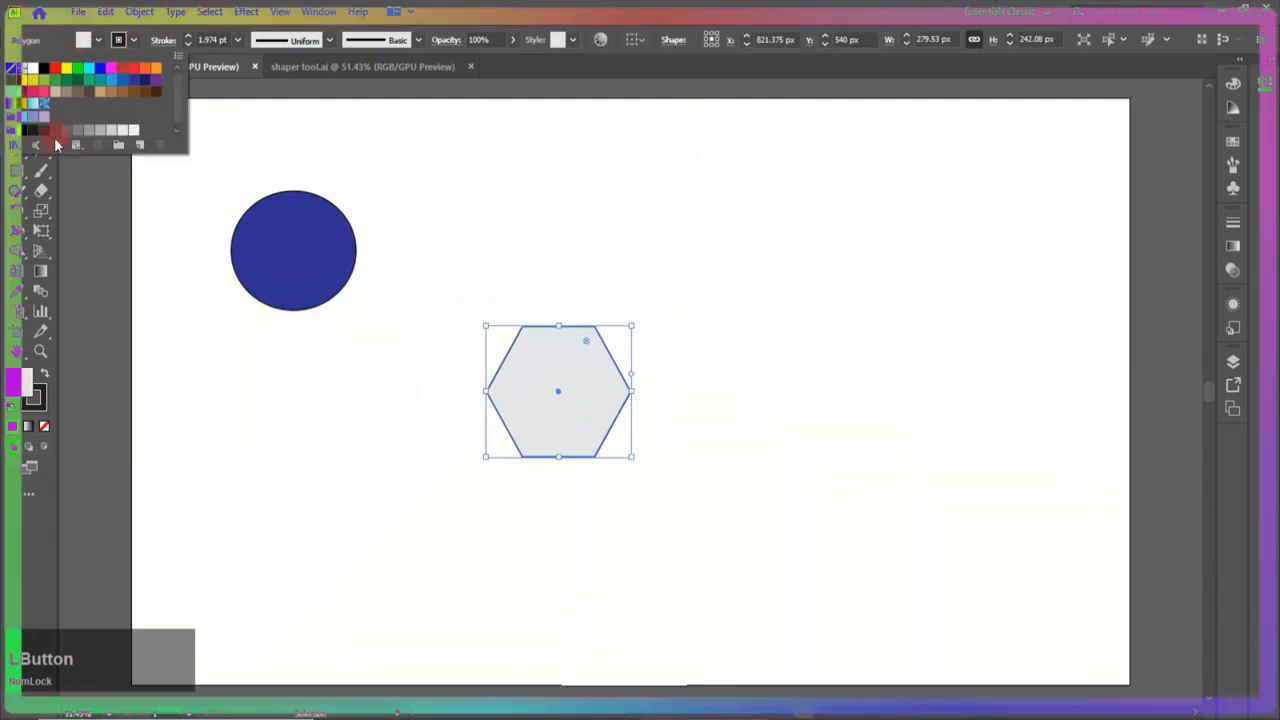
- Fill the hexagon with light periwinkle, scale it to about 232 by 179 px, and overlap it on the dark blue circle
click(33, 132)
click(633, 462)
drag(633, 462, 606, 423)
drag(556, 389, 353, 263)
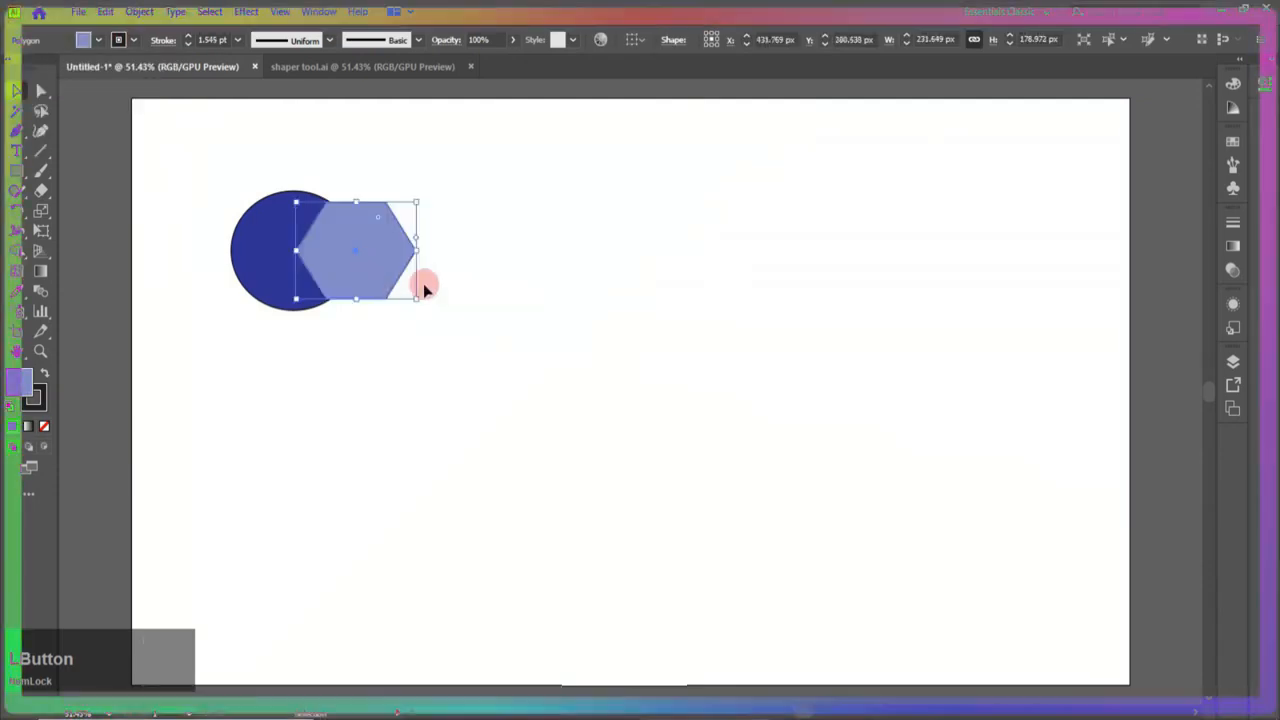
click(566, 284)
- Duplicate the overlapping circle and hexagon pair twice, stacking the copies in a vertical column with even spacing
drag(200, 177, 353, 429)
key(ctrl+d)
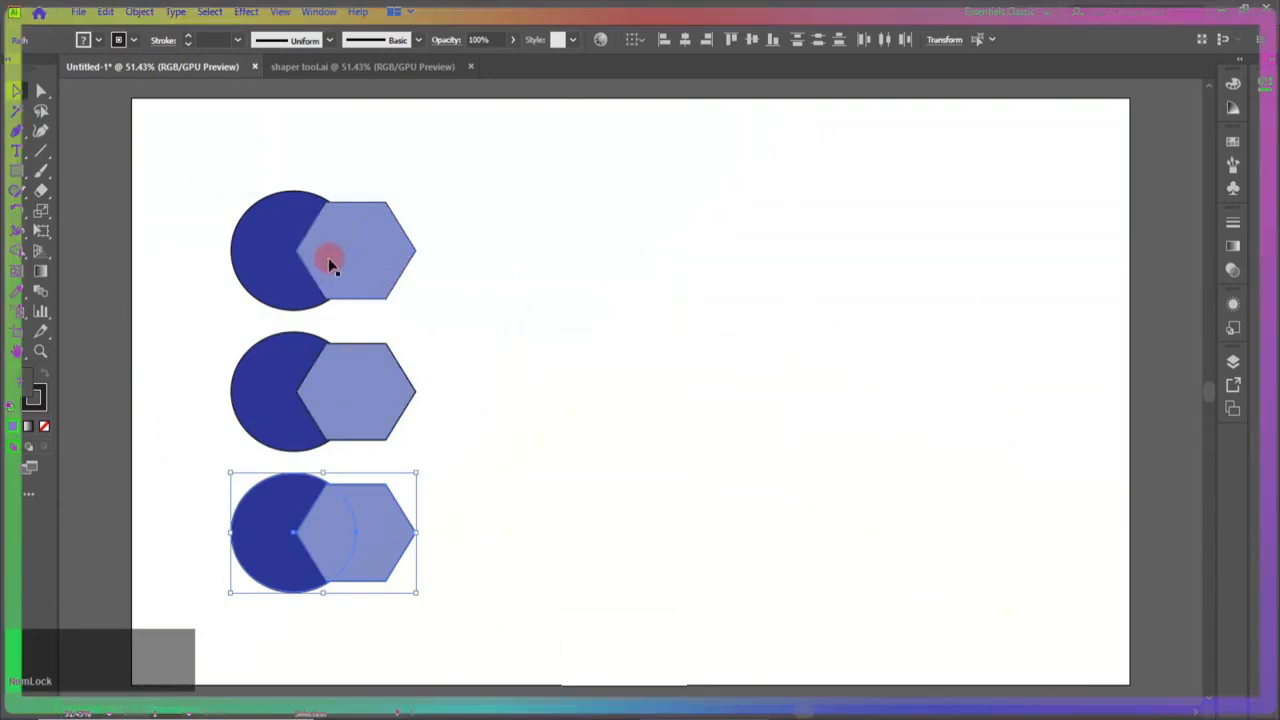
click(190, 240)
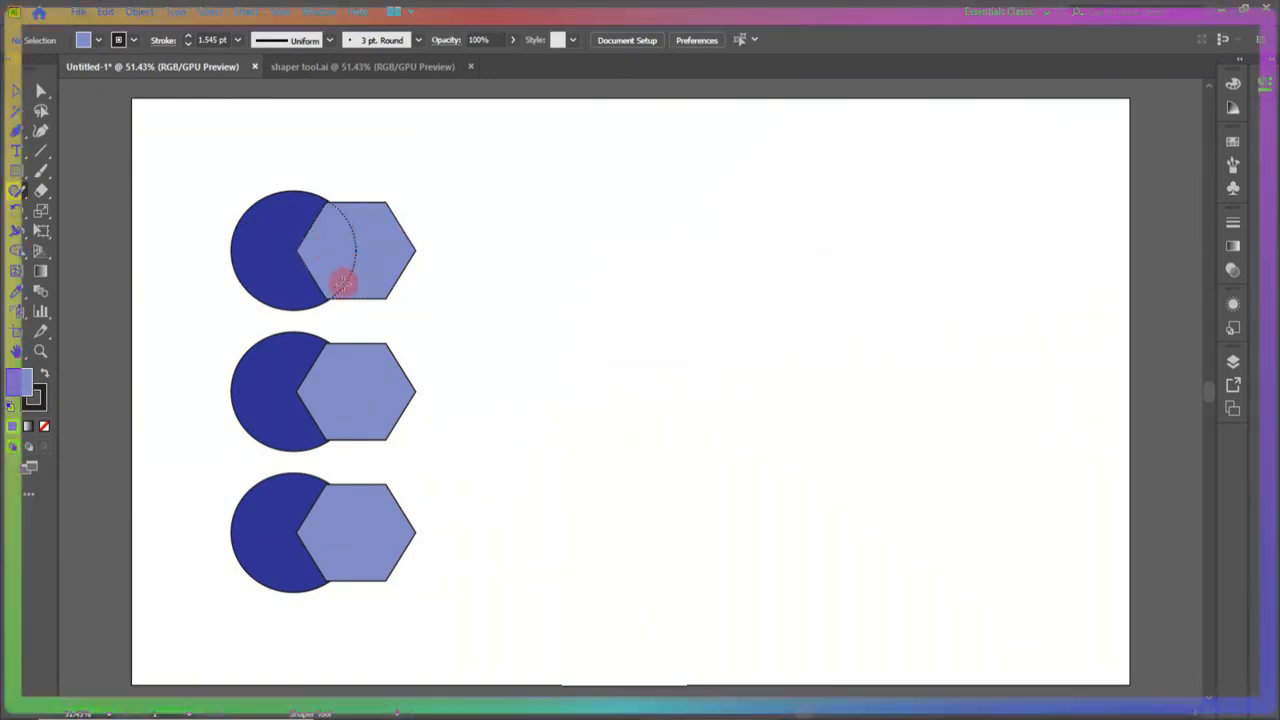
- Scribble inside the overlap of the uppermost circle and hexagon pair with the Shaper tool to cut it out
click(330, 220)
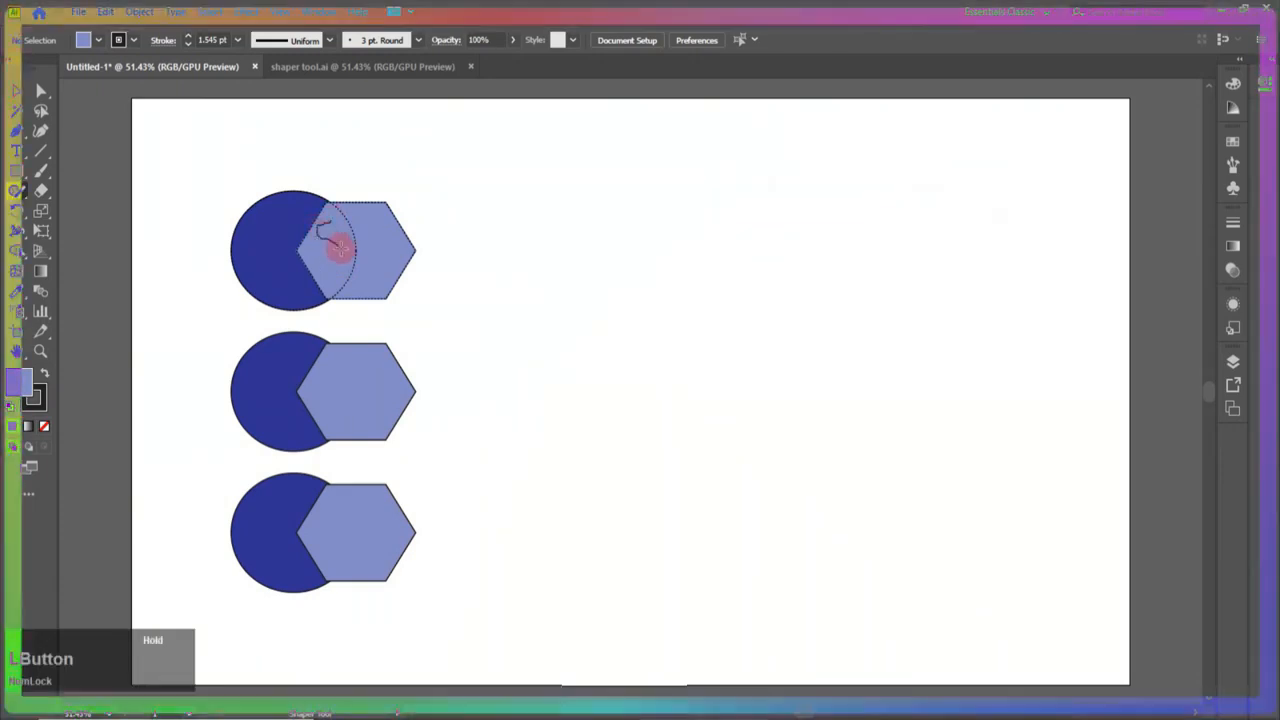
drag(325, 278, 331, 280)
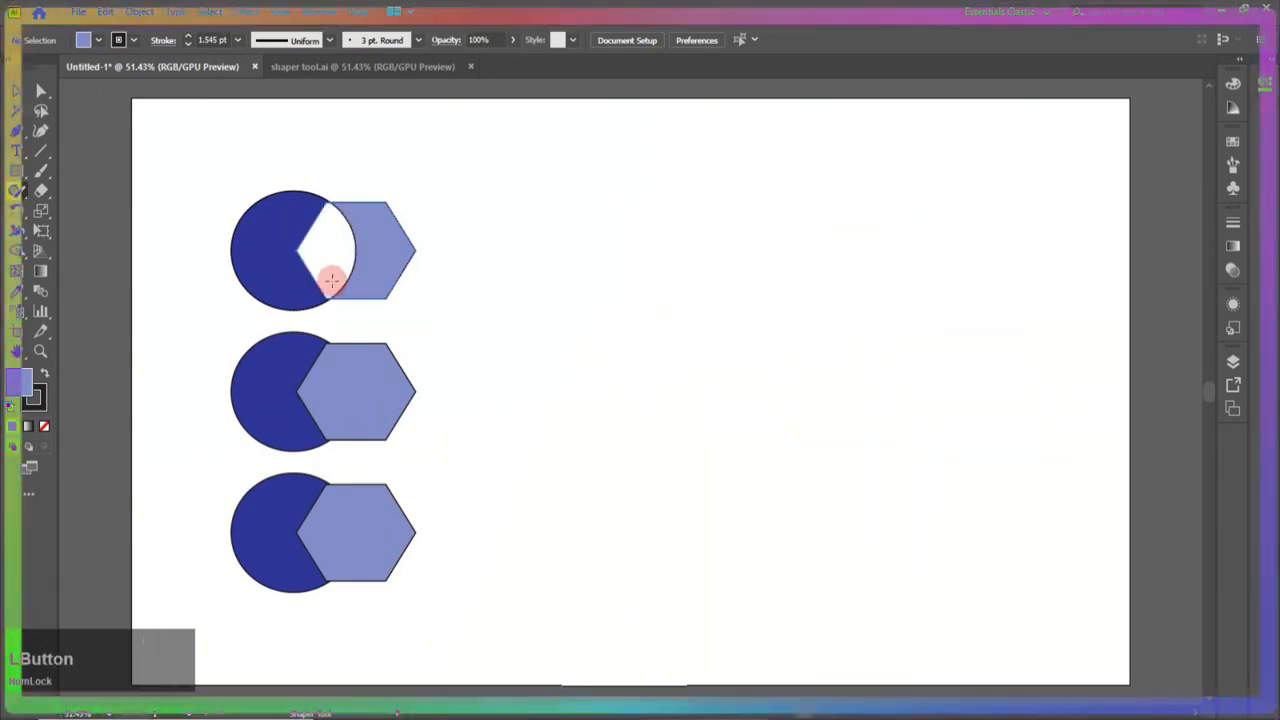
click(388, 207)
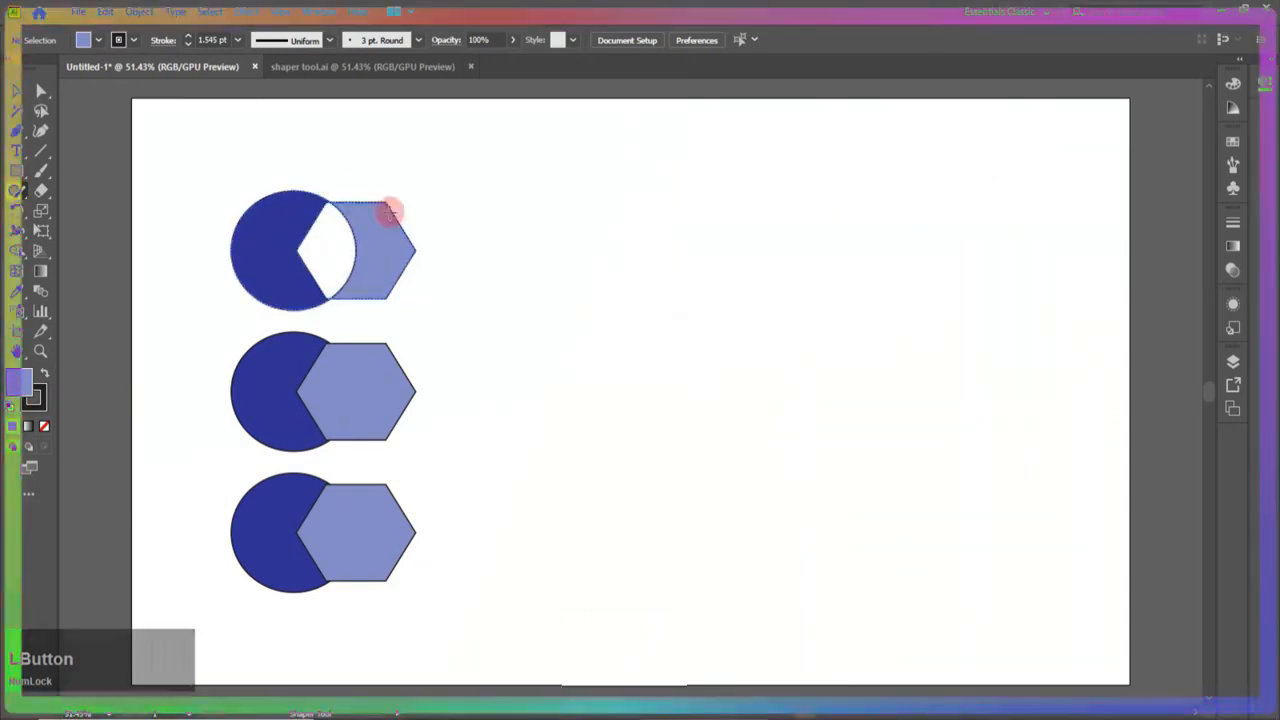
click(433, 386)
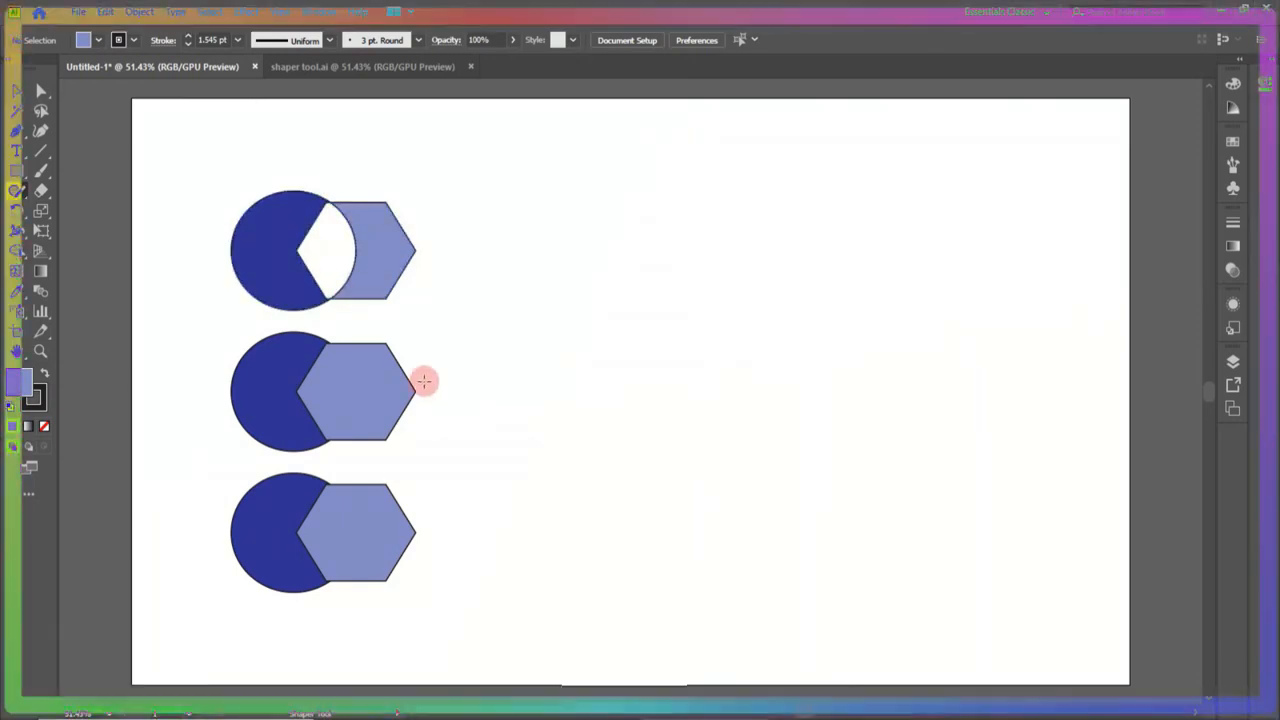
- Scribble from outside across the middle pair's hexagon with the Shaper tool to remove its part beyond the circle
click(383, 368)
click(377, 329)
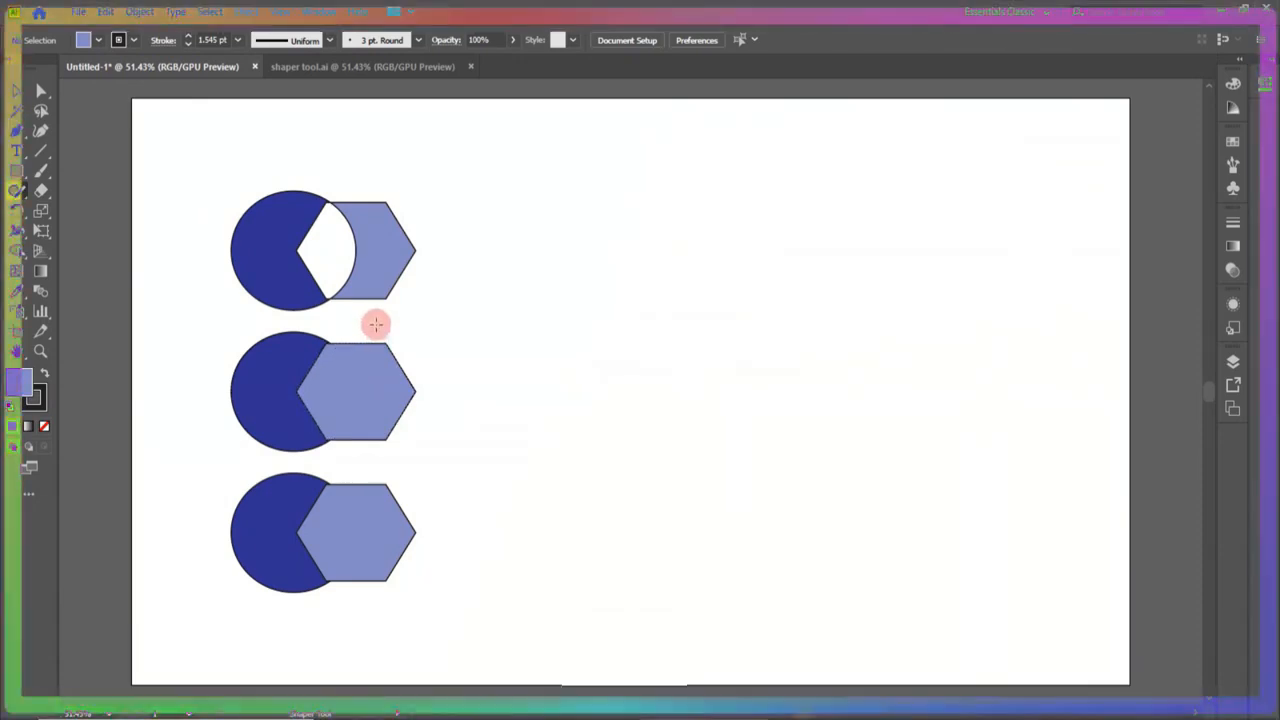
click(375, 324)
drag(370, 336, 386, 382)
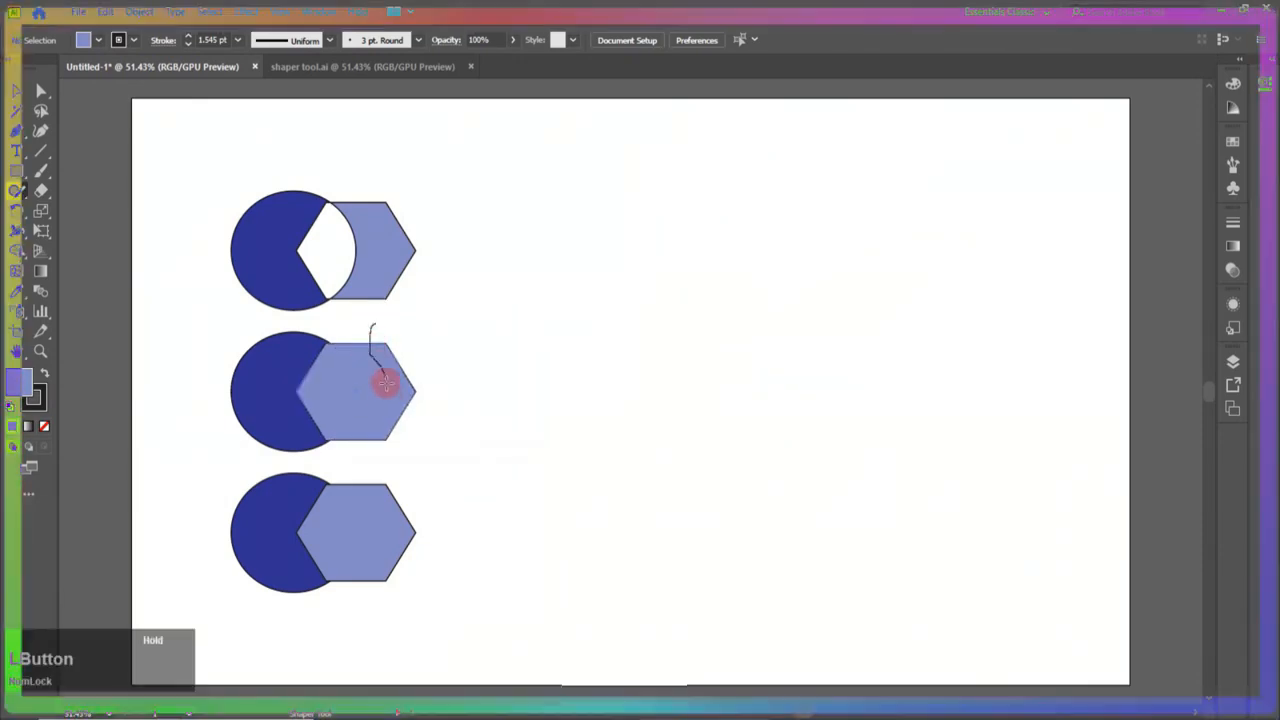
drag(381, 430, 383, 457)
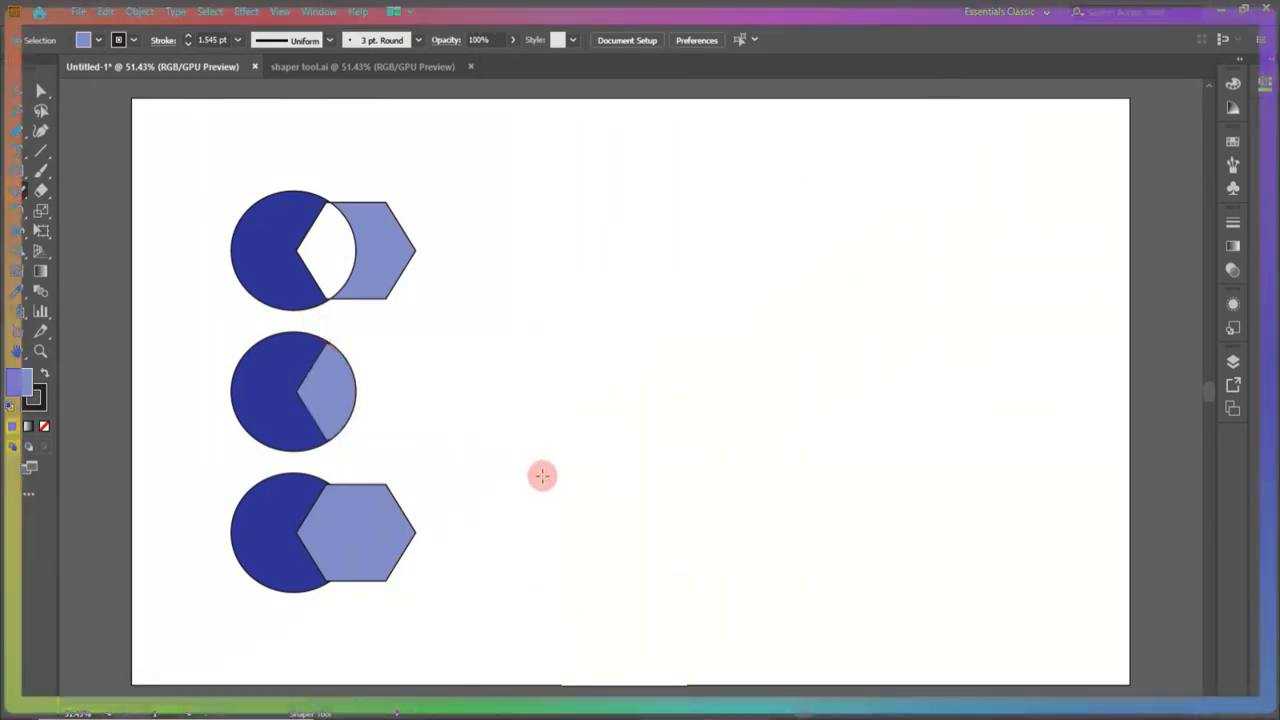
- Scribble from the circle across the hexagon of the lowest pair with the Shaper tool to merge them in dark blue
click(247, 535)
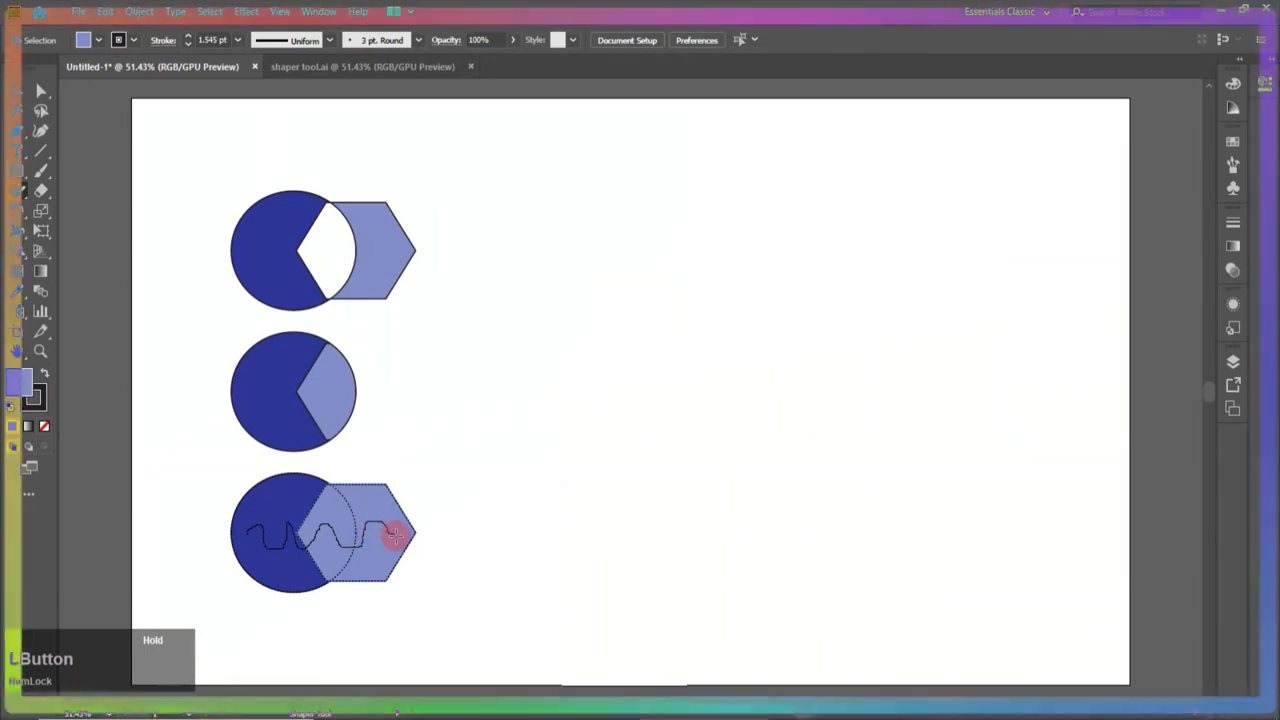
drag(396, 537, 405, 534)
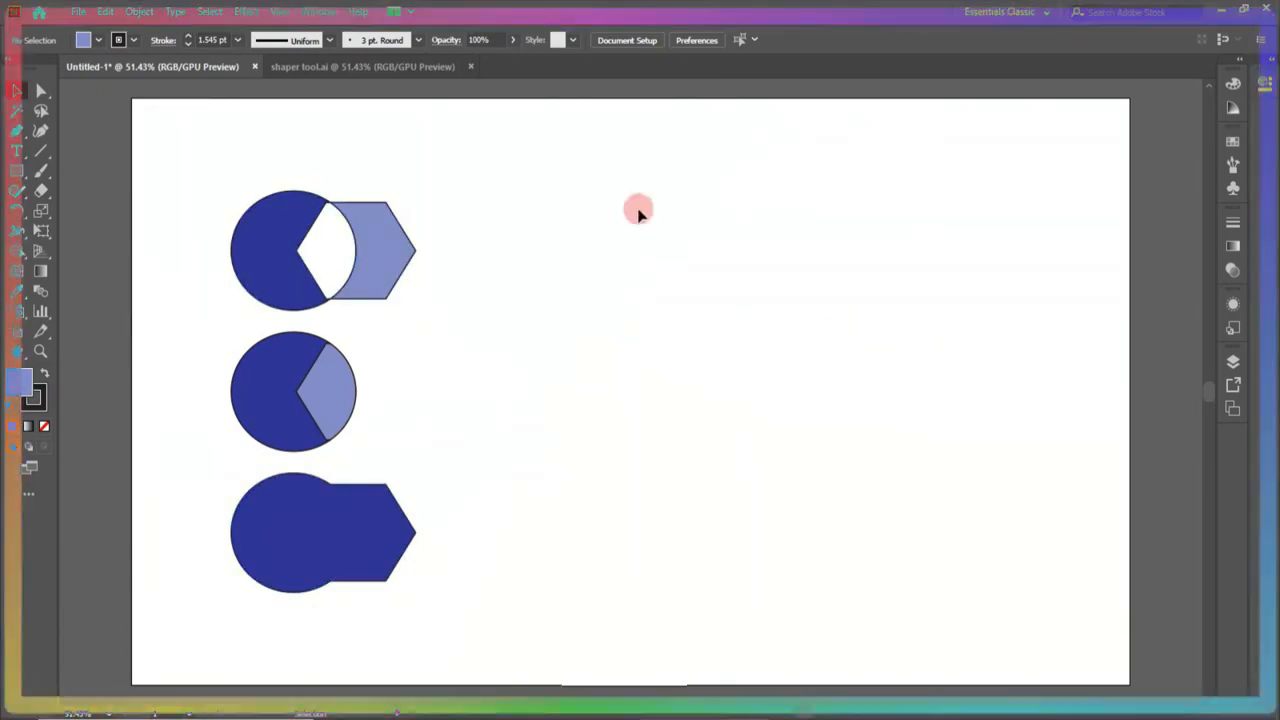
- Select the uppermost Shaper group with the cut-out overlap, enlarge it, and place it in the empty middle of the artboard
click(17, 191)
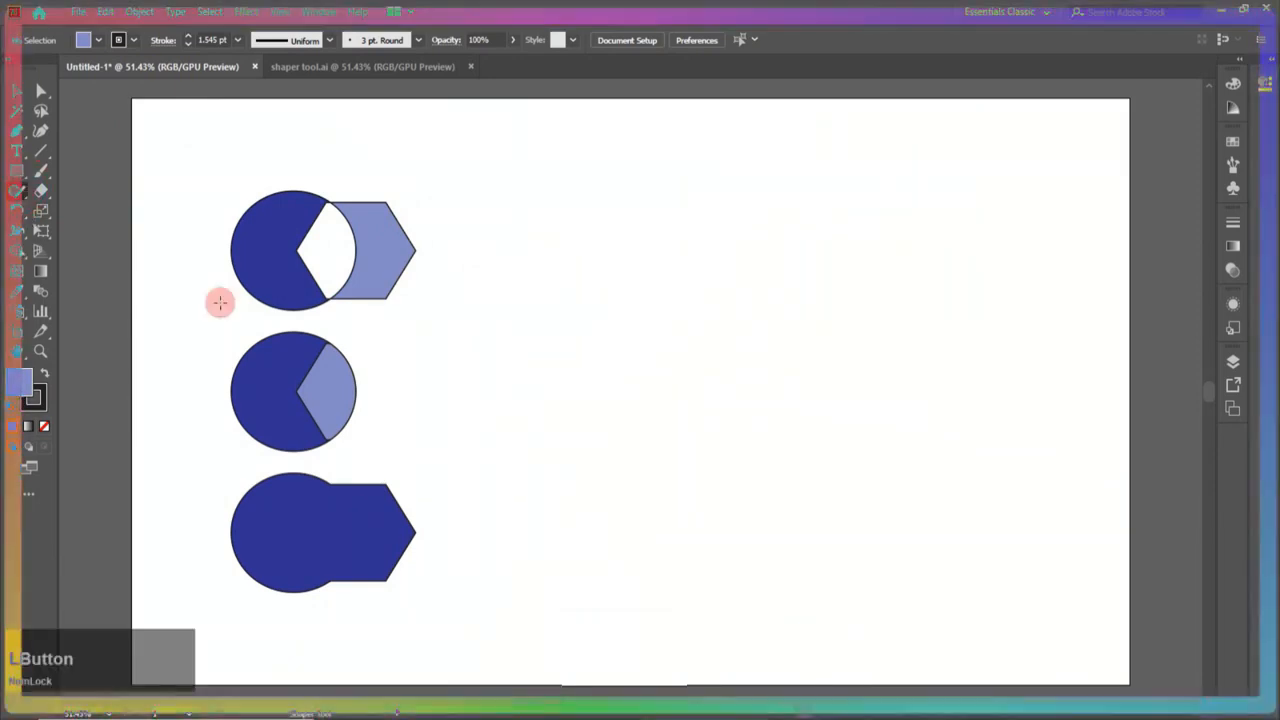
click(271, 270)
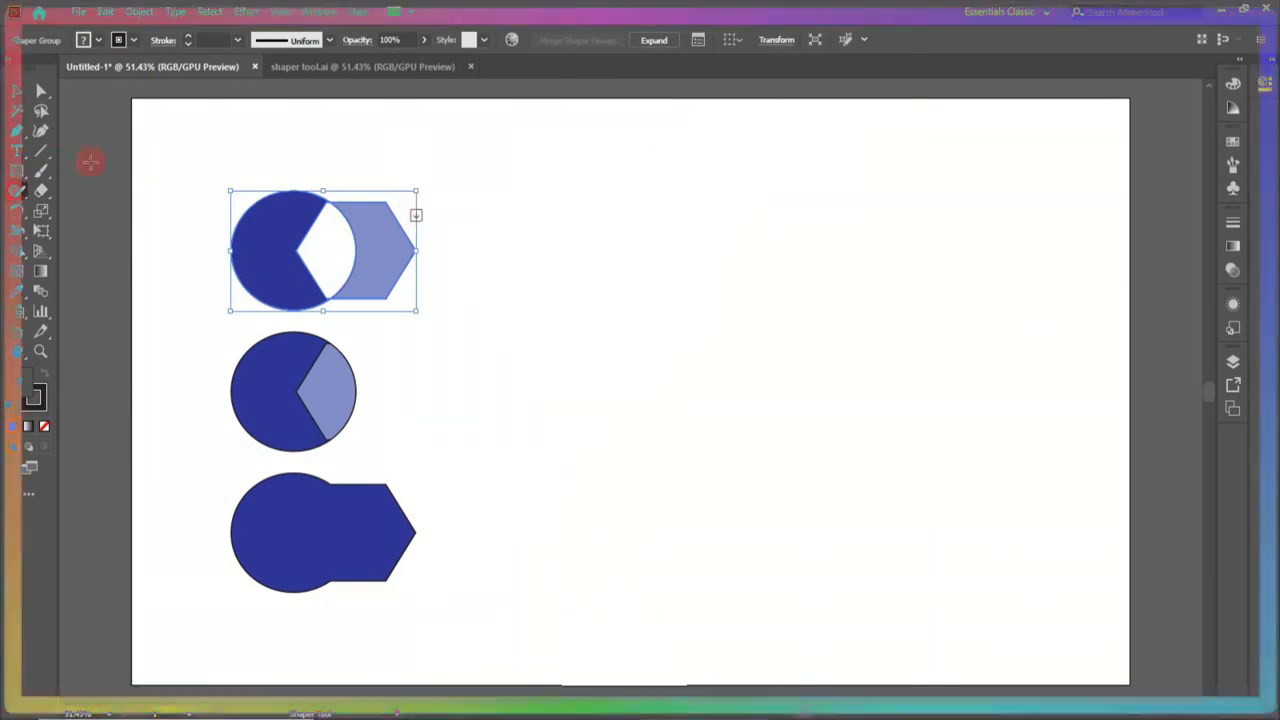
click(25, 93)
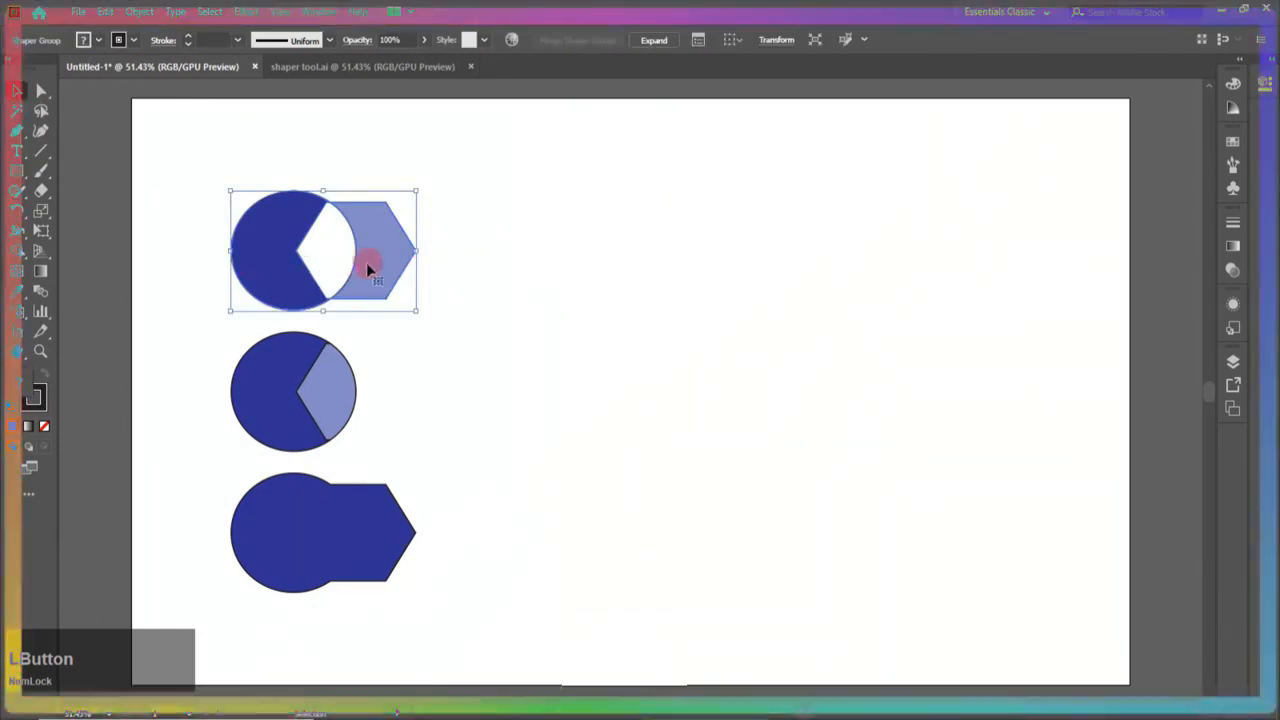
drag(415, 266, 808, 383)
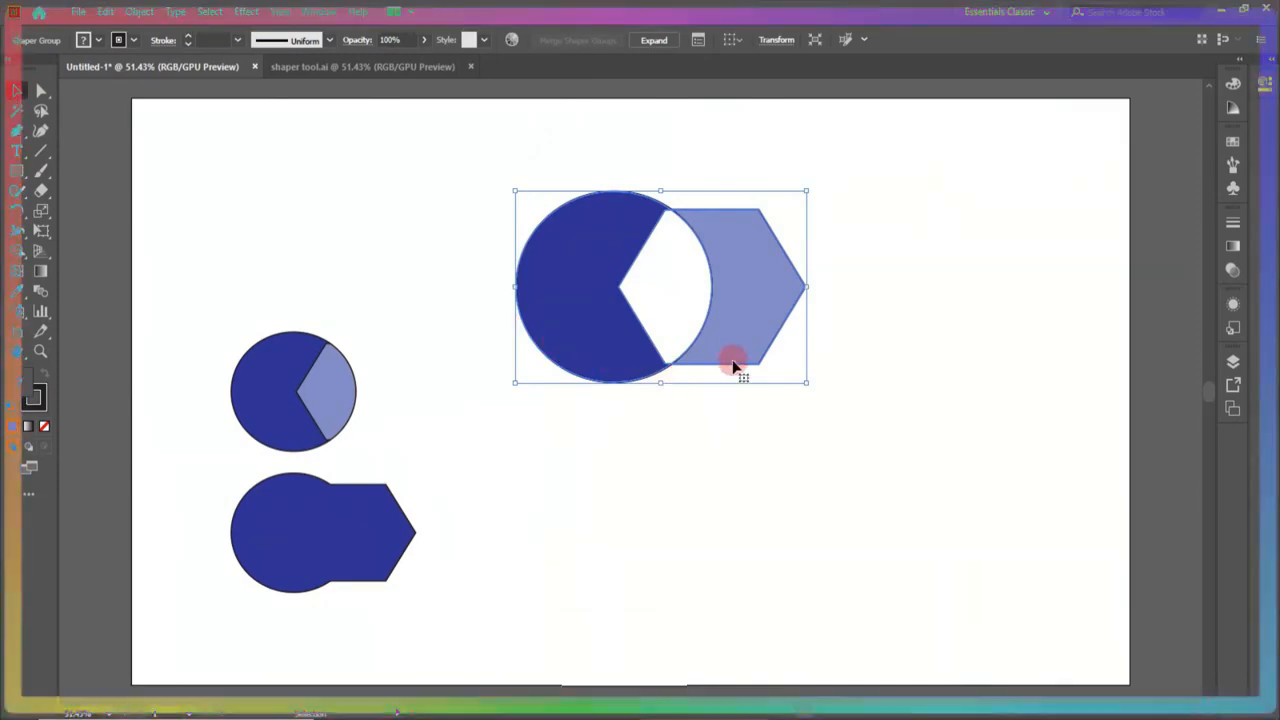
- Open the enlarged Shaper group for editing and move its hexagon deeper into the circle, to about X 1021 px
key(shift)
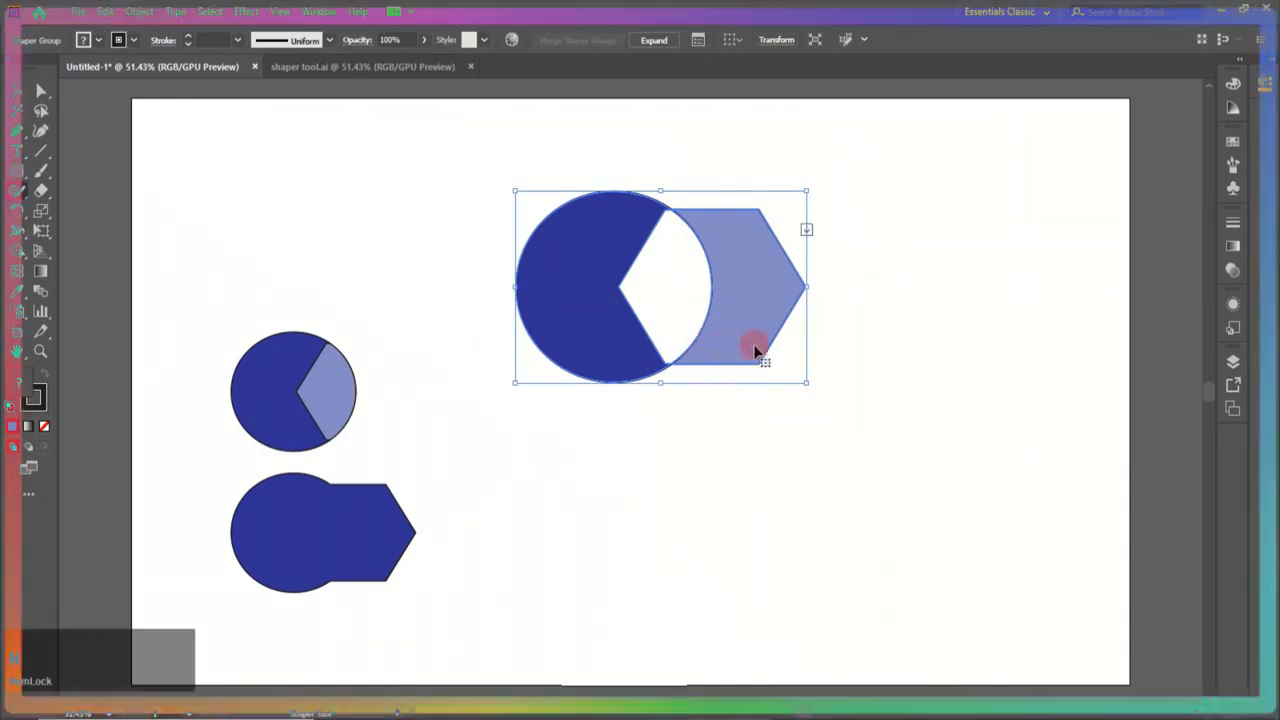
click(806, 230)
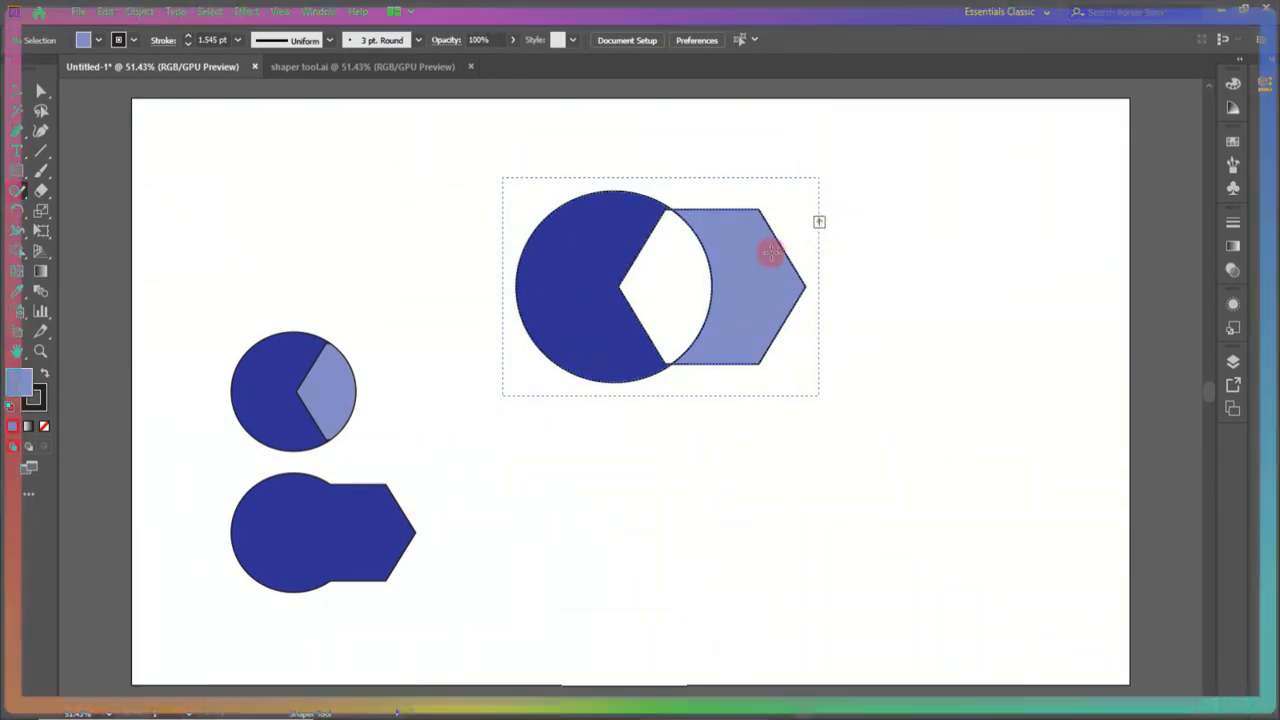
click(757, 289)
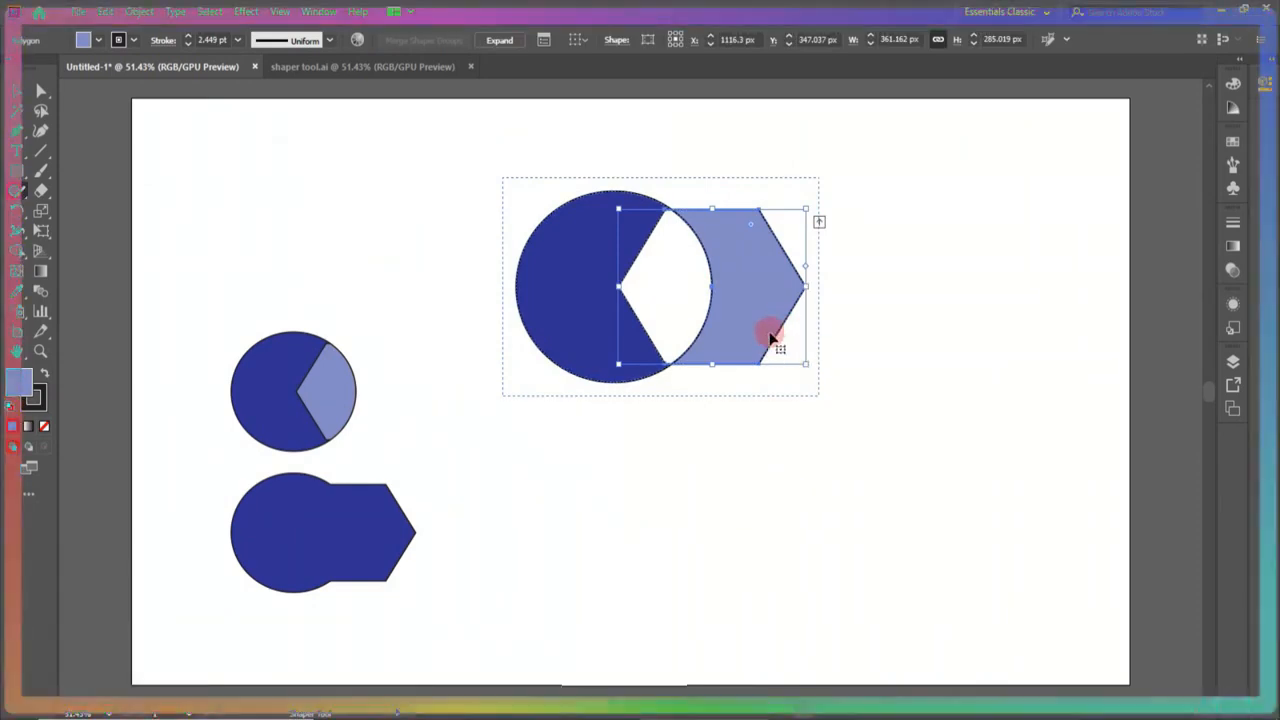
drag(760, 325, 708, 318)
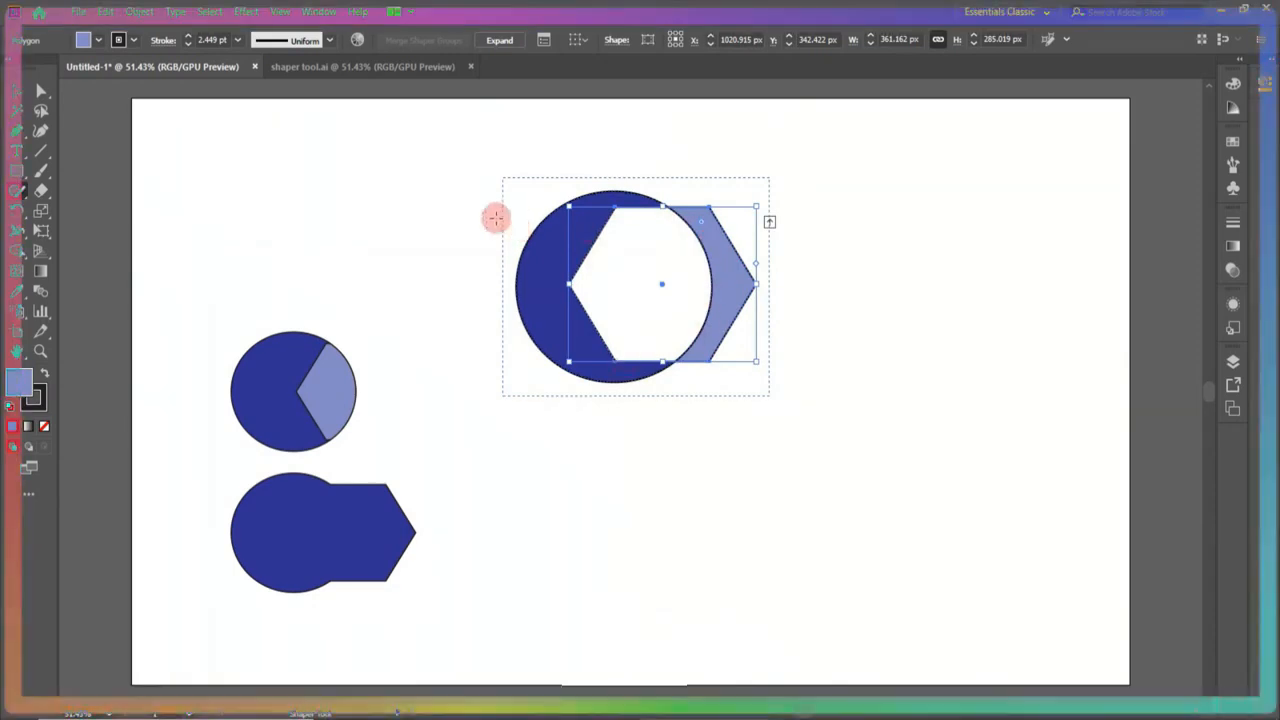
click(158, 155)
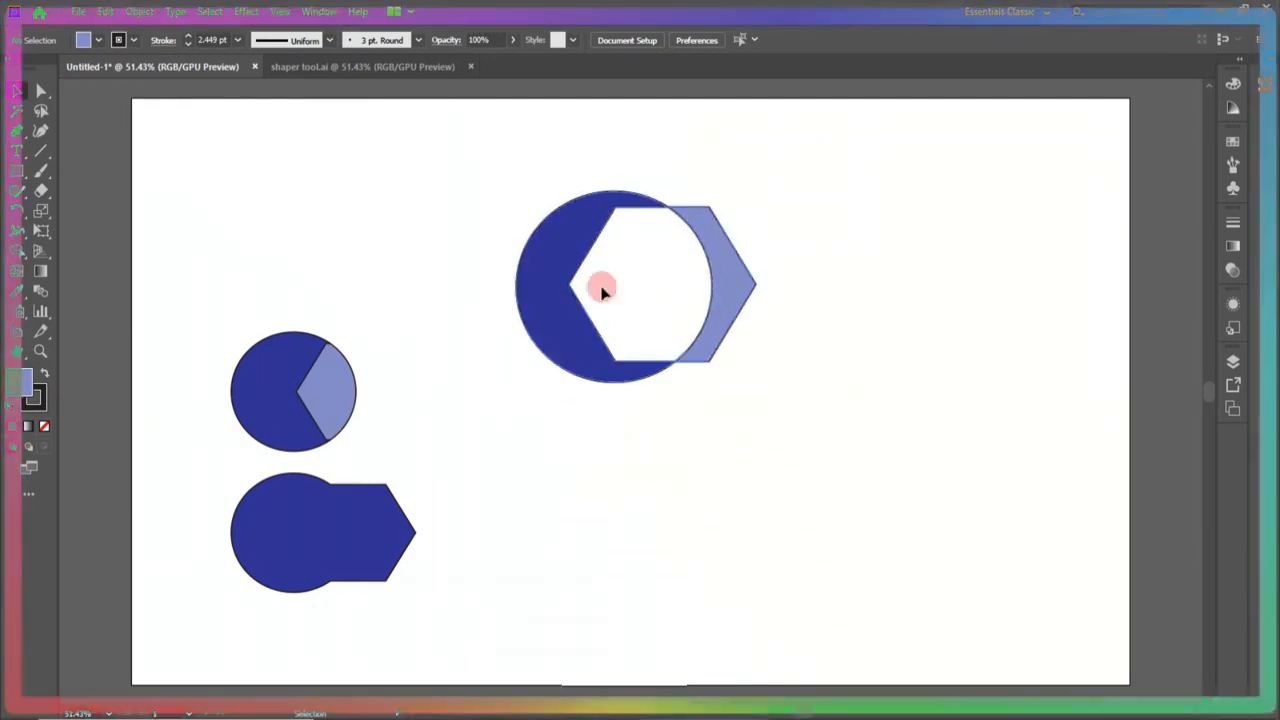
- Reopen the enlarged Shaper group, move its hexagon back out toward the circle's edge, and delete the hexagon
click(703, 302)
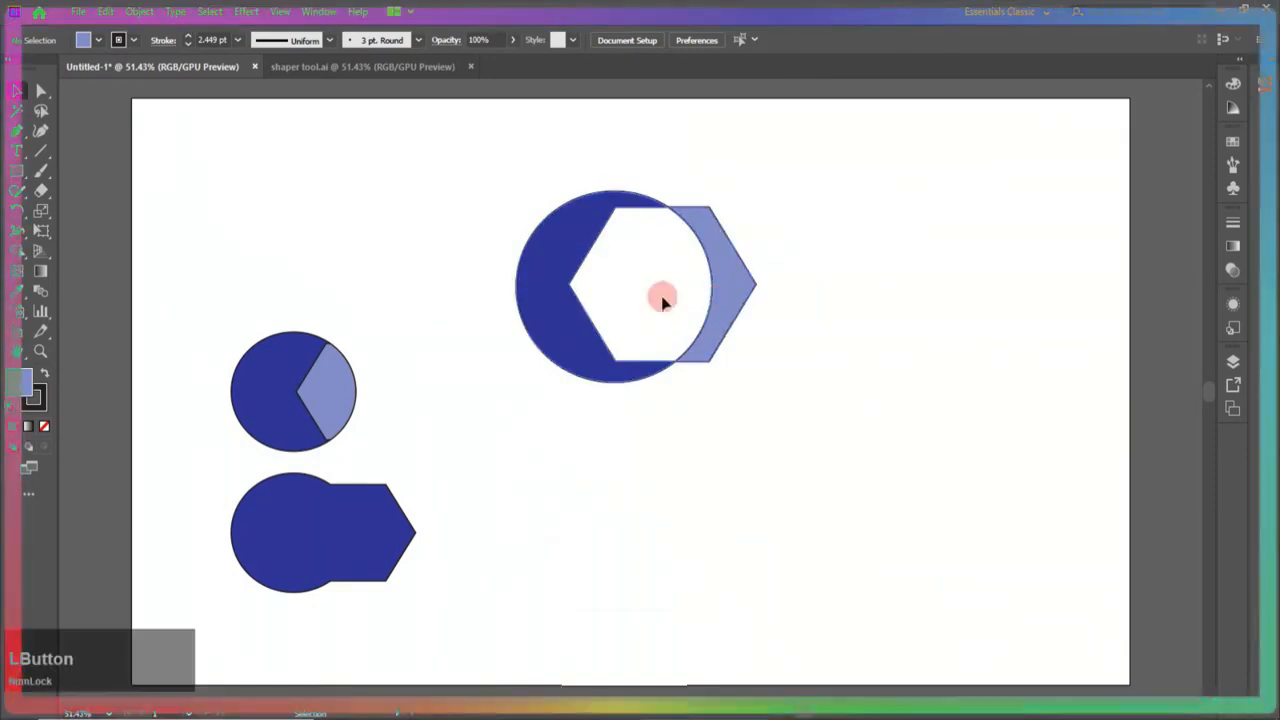
click(635, 325)
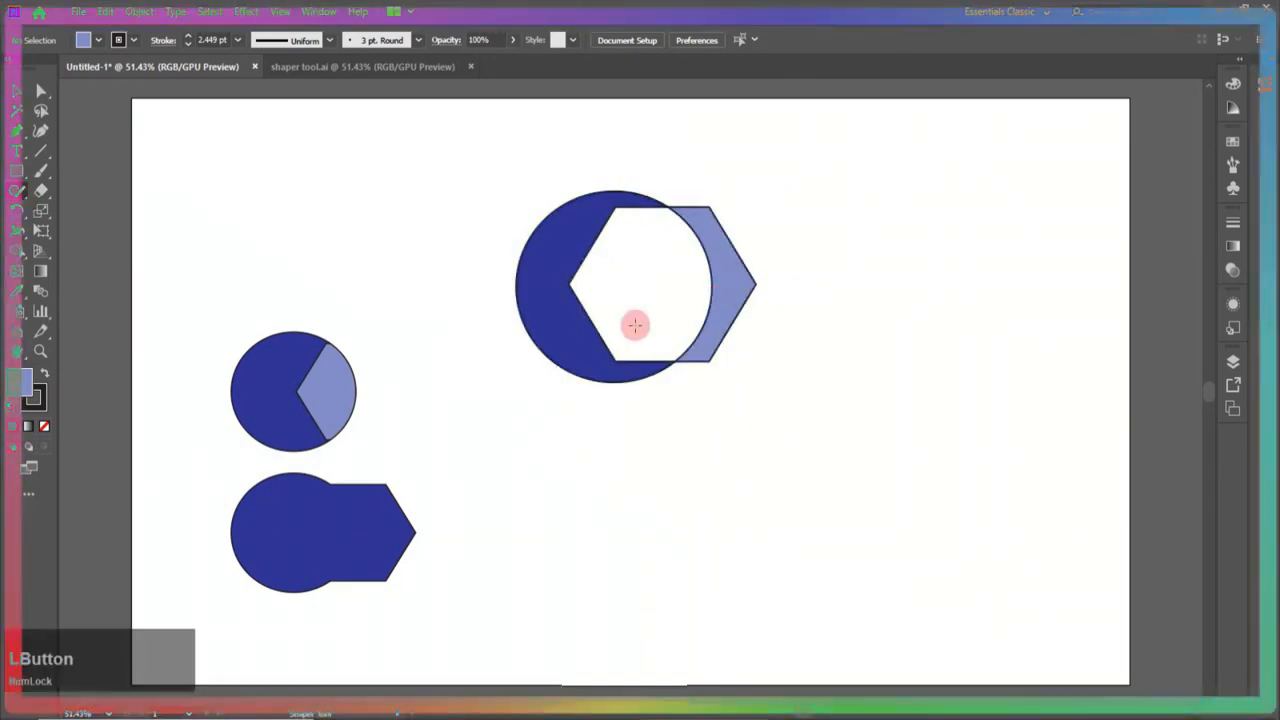
click(710, 300)
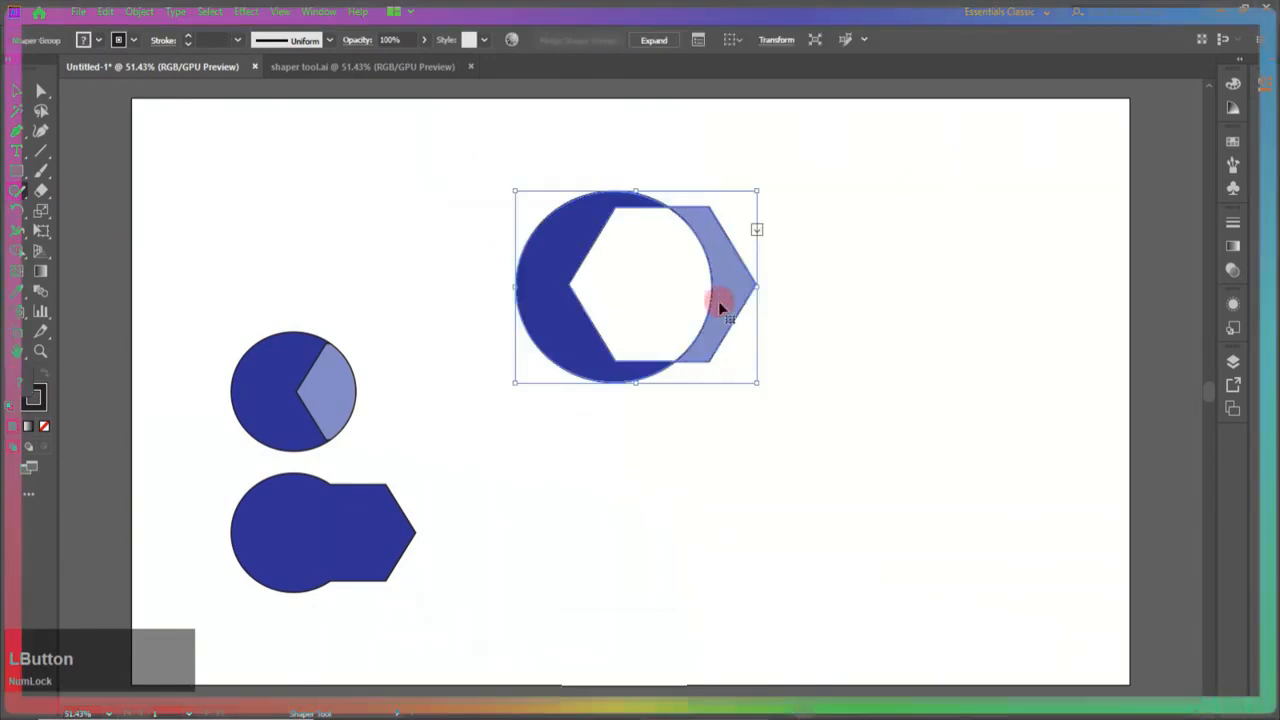
click(758, 232)
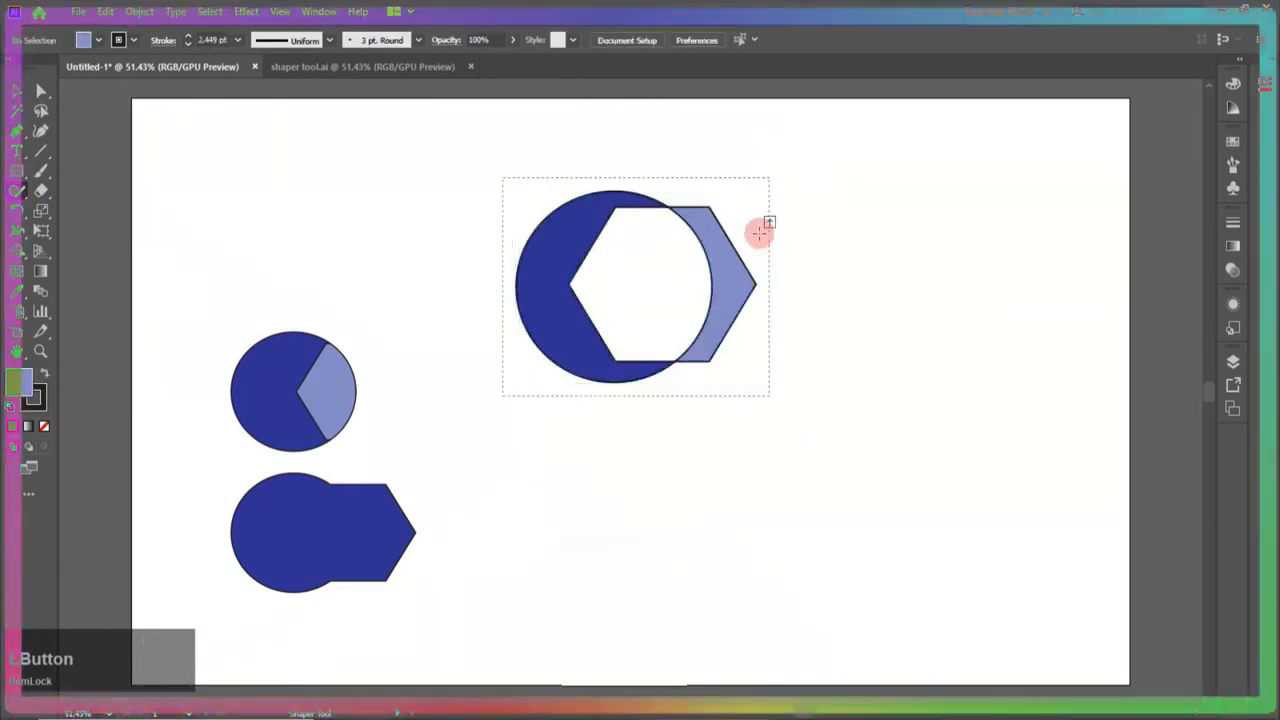
click(730, 287)
drag(730, 295, 786, 289)
key(Delete)
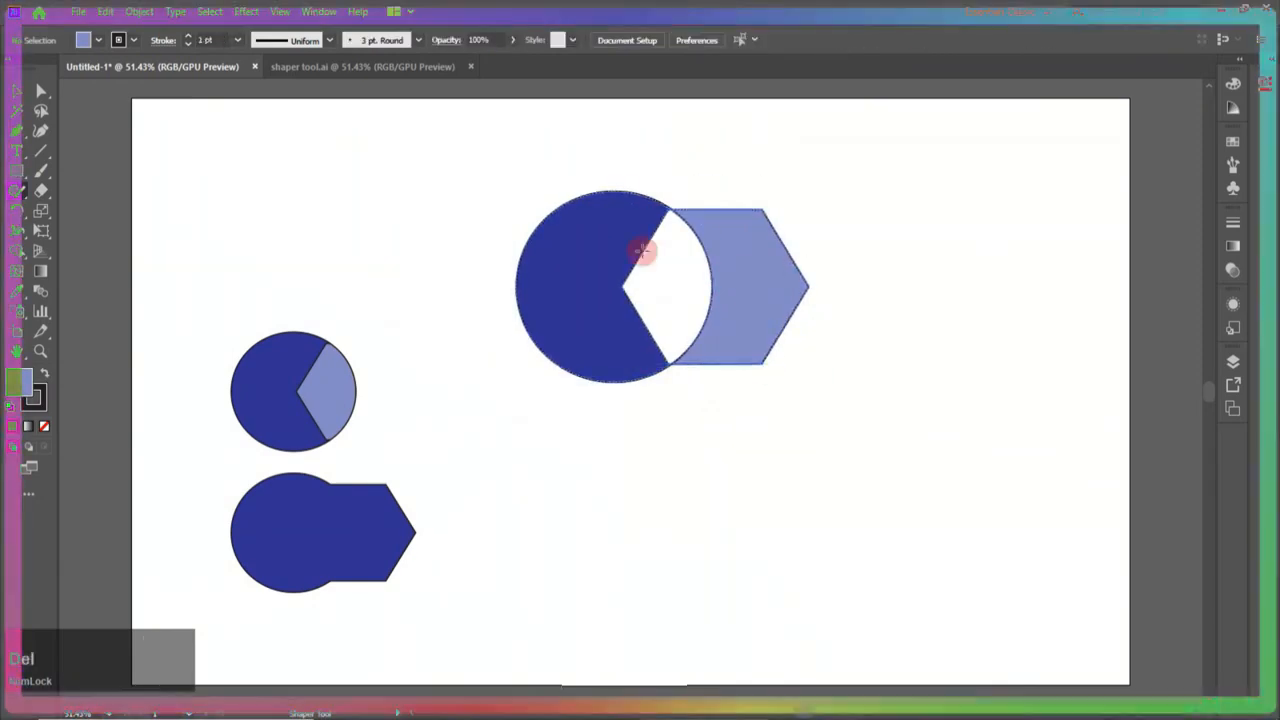
click(753, 390)
- In the shaper tool.ai document, move the blue circle to the empty area and place the cyan circle on it
click(409, 66)
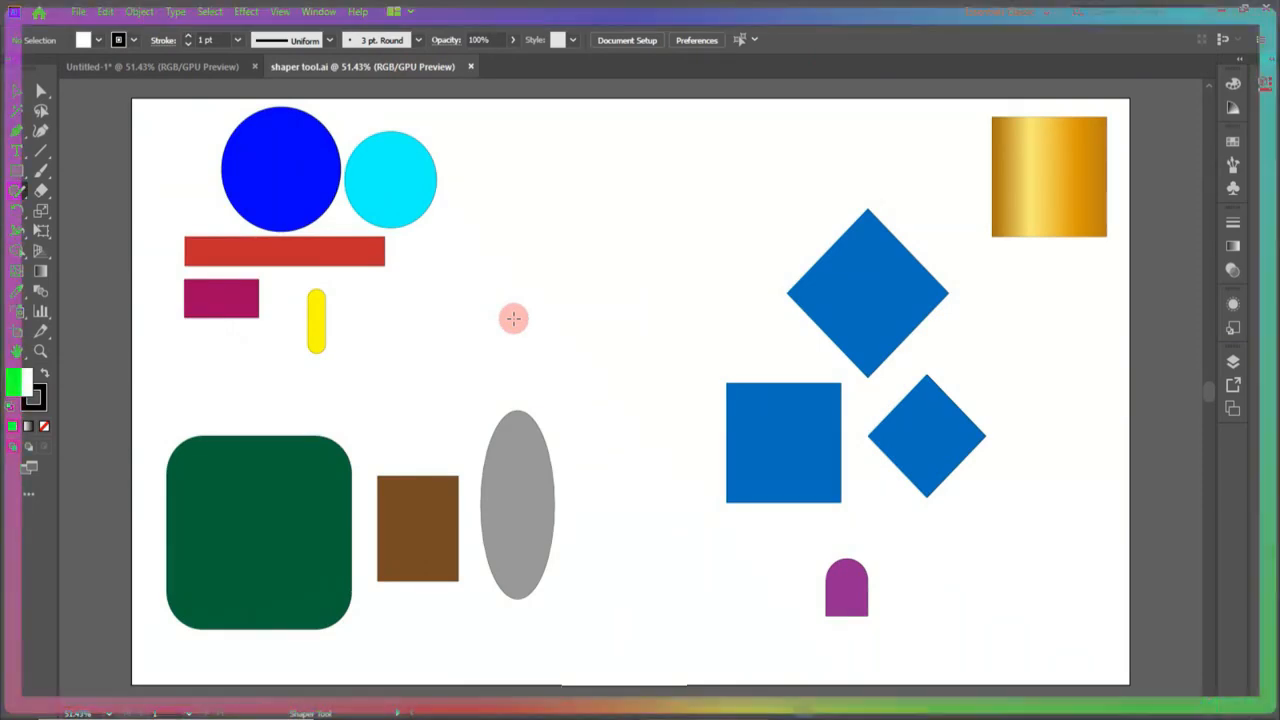
key(v)
click(416, 250)
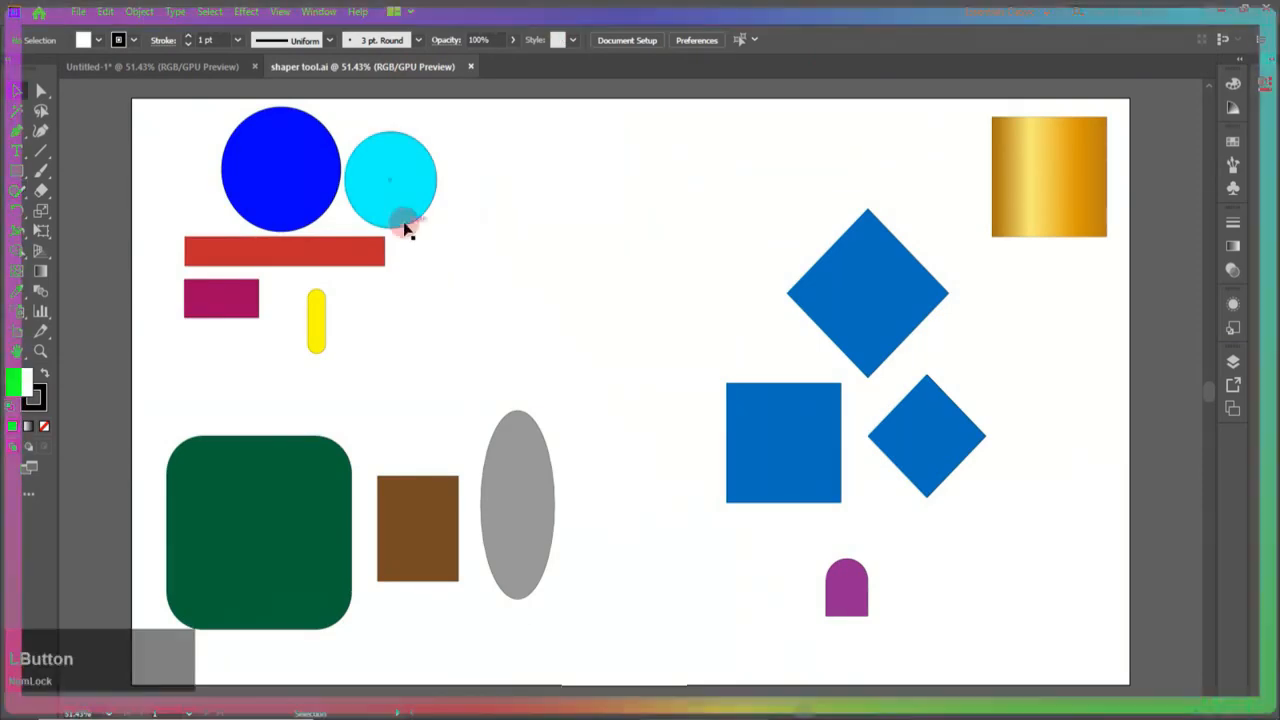
drag(403, 214, 630, 251)
drag(237, 192, 454, 255)
drag(628, 252, 517, 266)
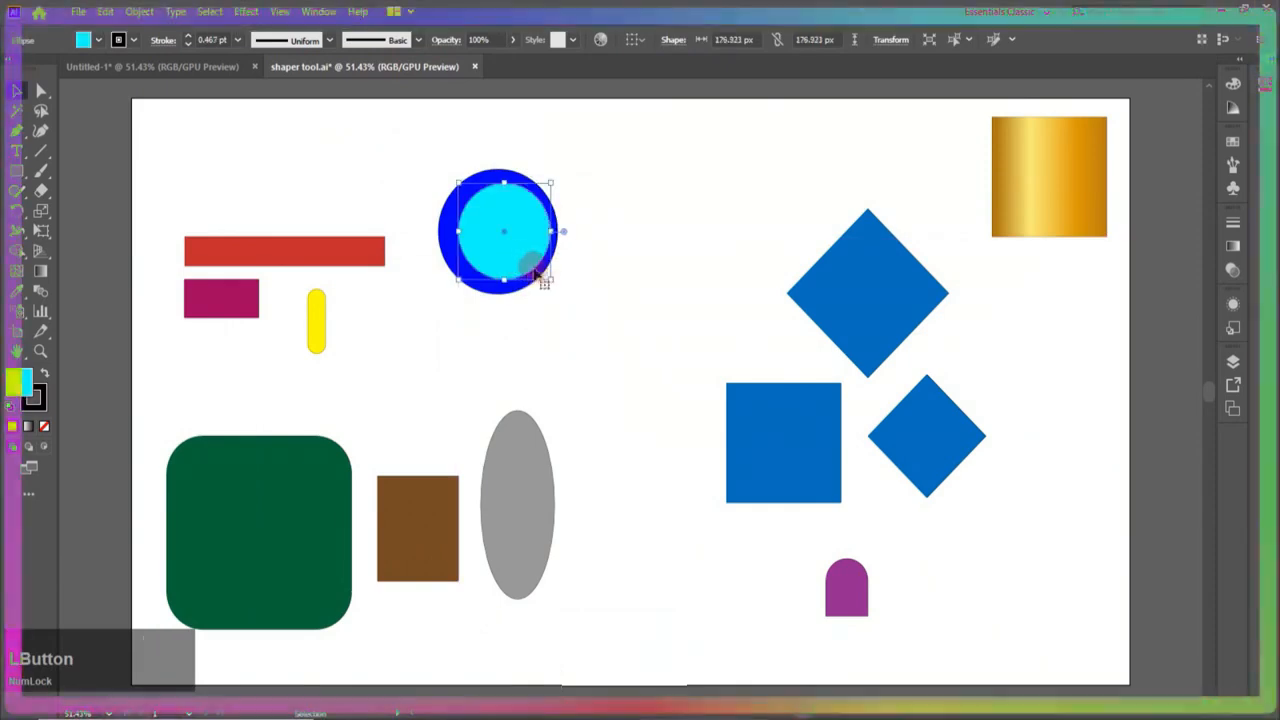
- Scale the cyan circle down to about 135 px and align its centre with the blue circle horizontally and vertically
drag(548, 279, 528, 262)
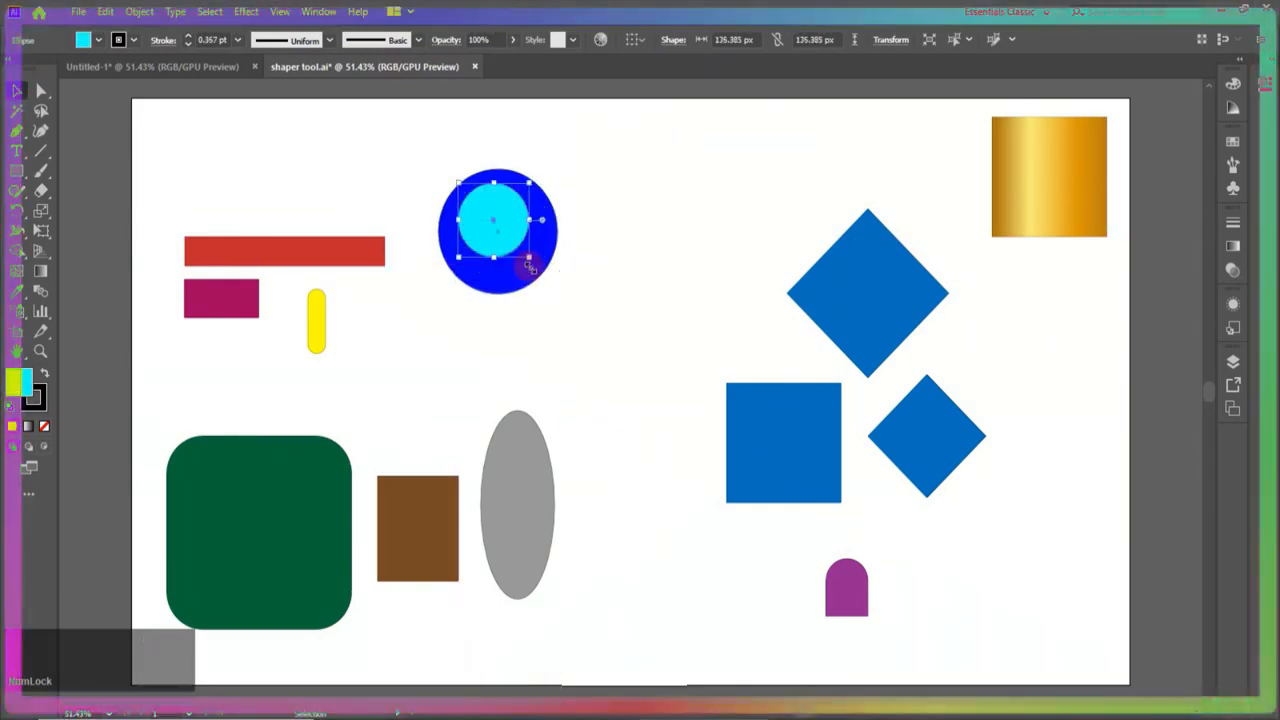
drag(427, 147, 566, 209)
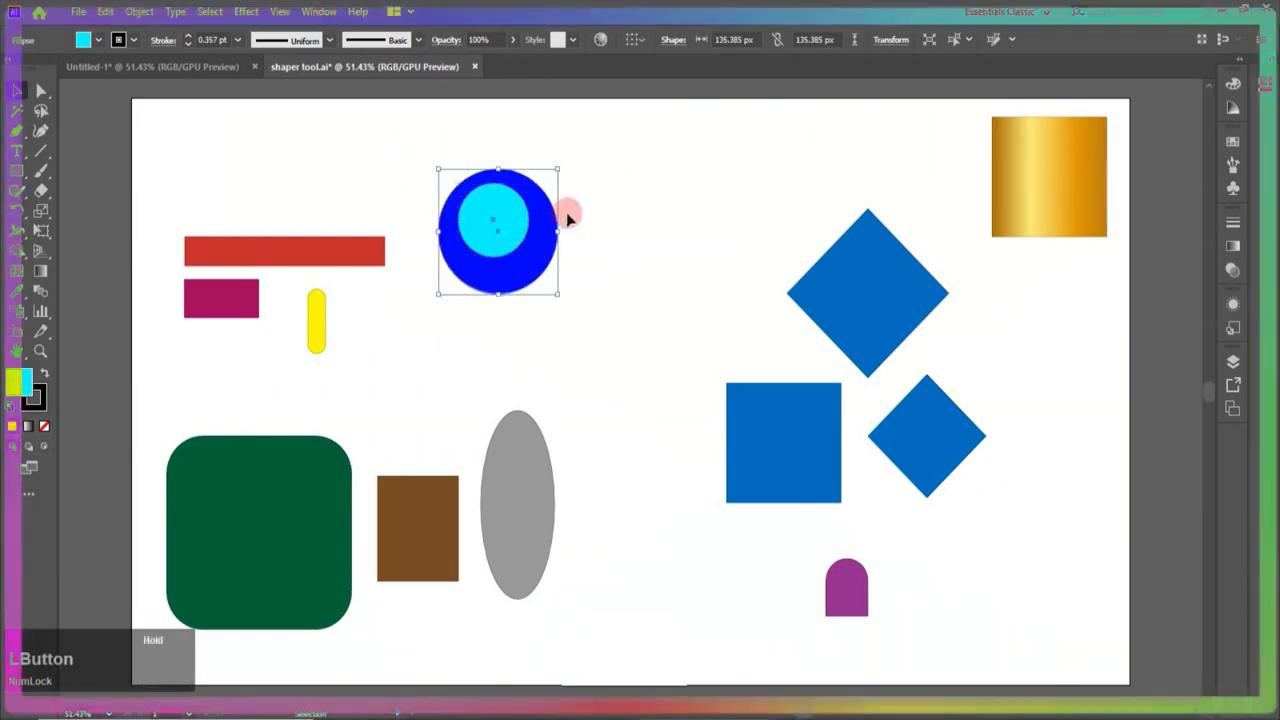
click(684, 40)
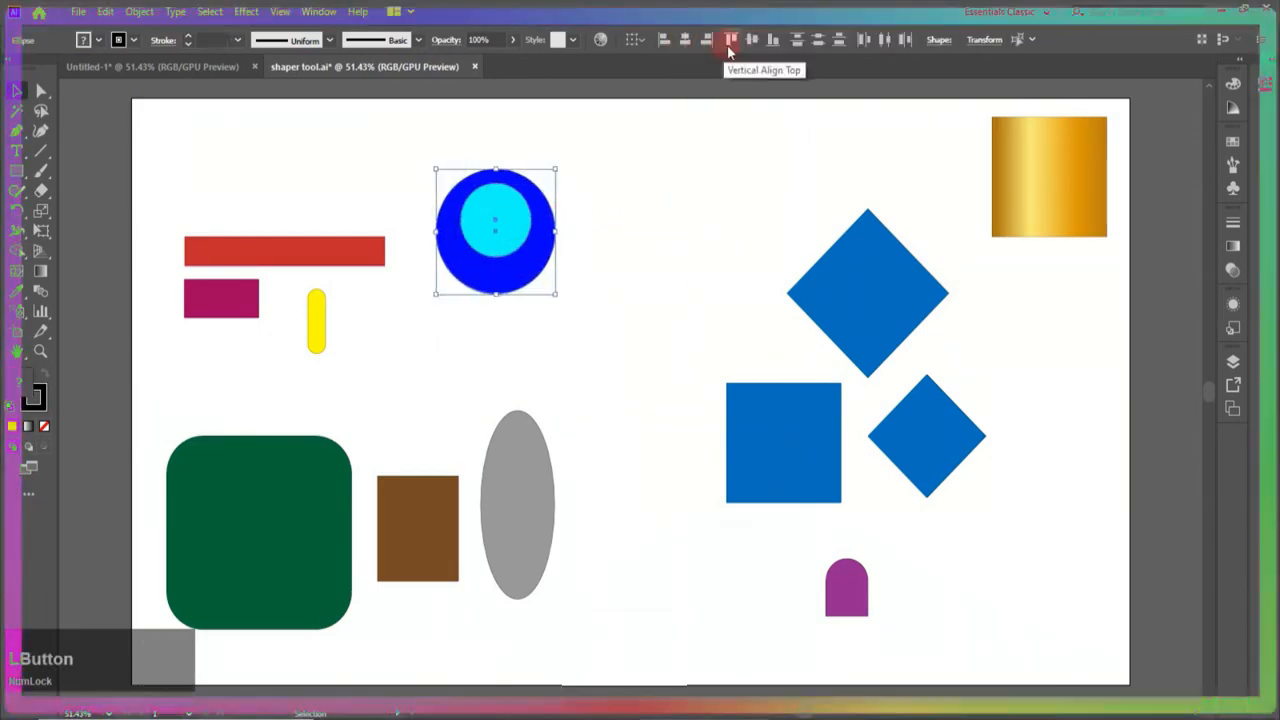
click(752, 42)
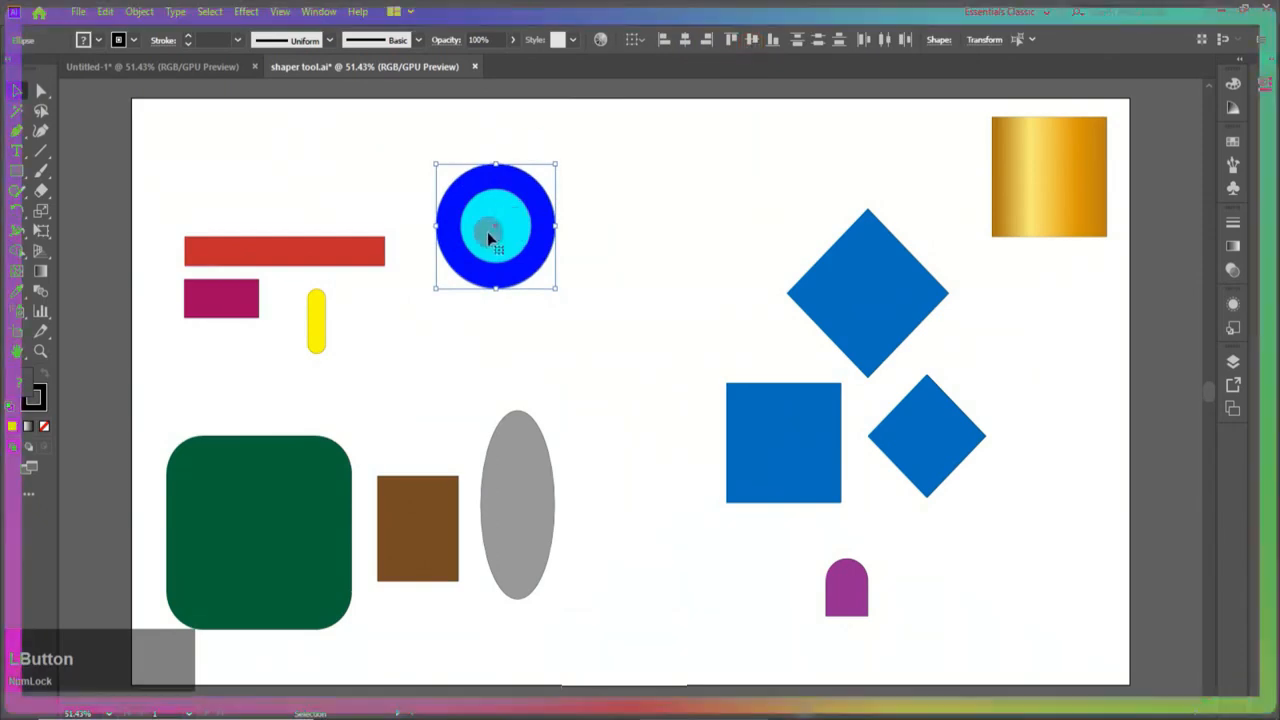
- Scribble inside the cyan circle with the Shaper tool to cut it out of the blue circle as a ring
click(23, 199)
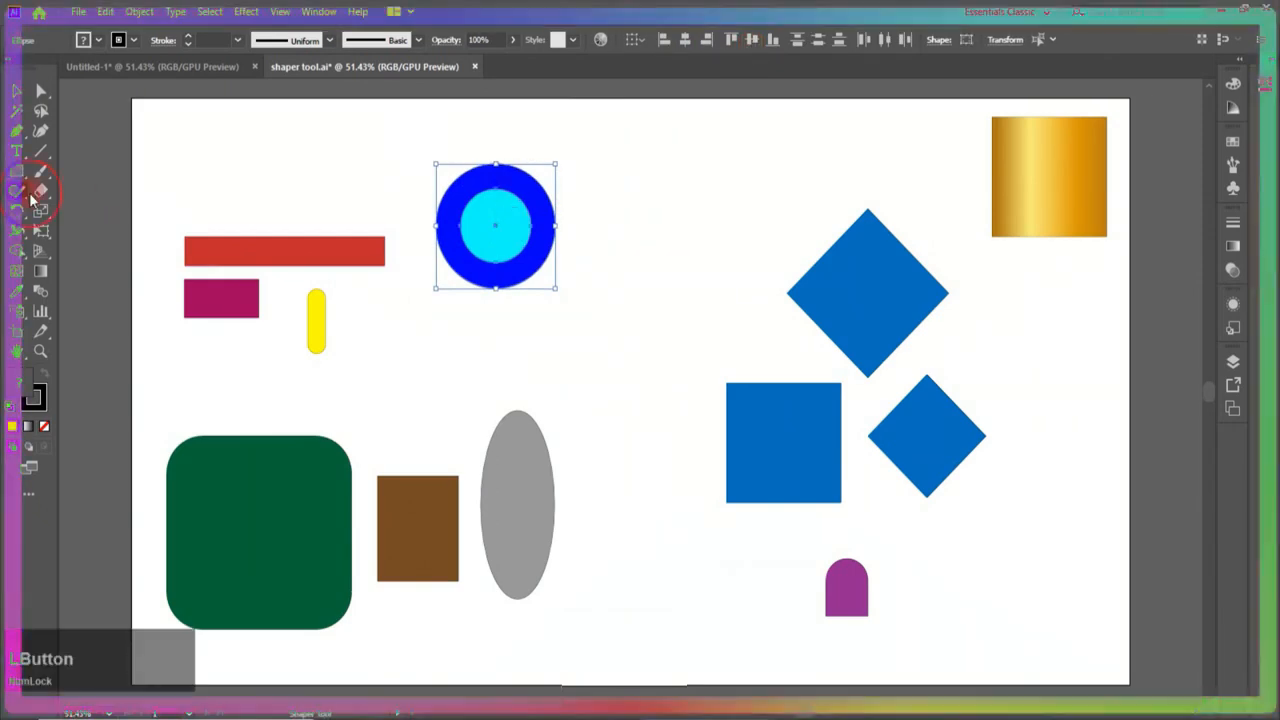
drag(495, 203, 497, 240)
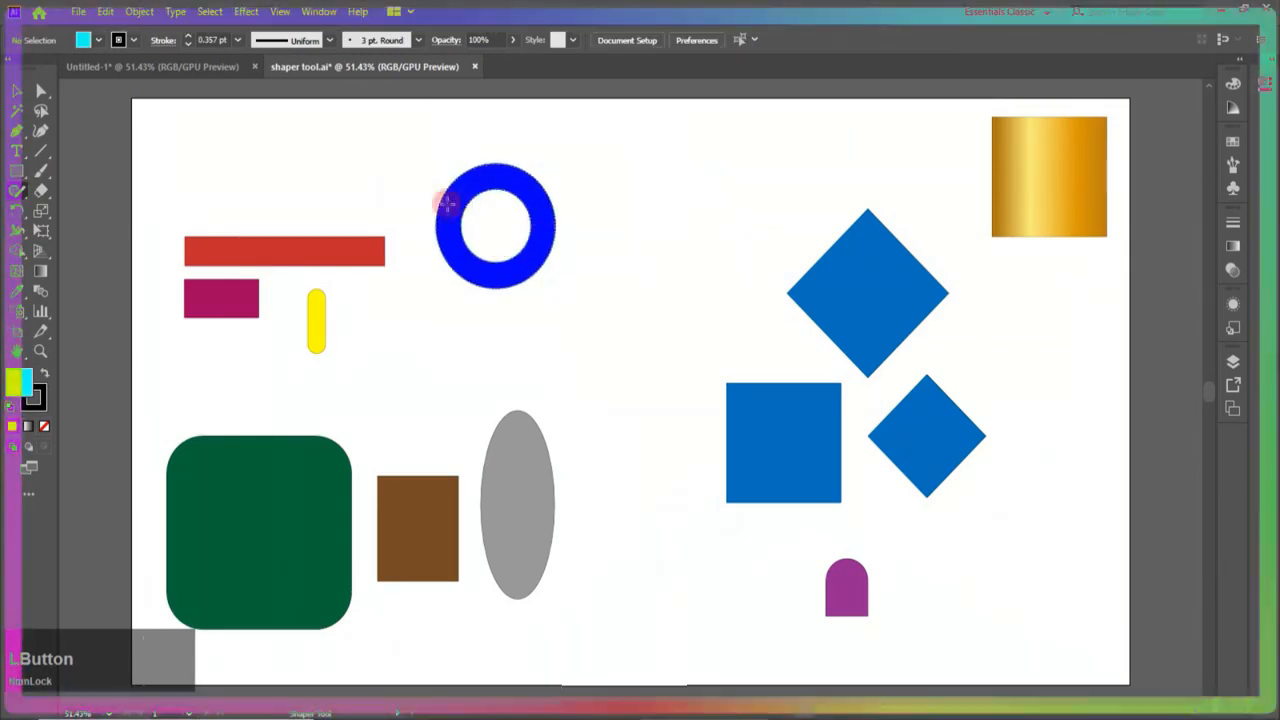
- Move the red bar to overlap the ring's left edge and scribble across both with the Shaper tool to merge them
click(16, 90)
drag(285, 254, 343, 213)
click(220, 197)
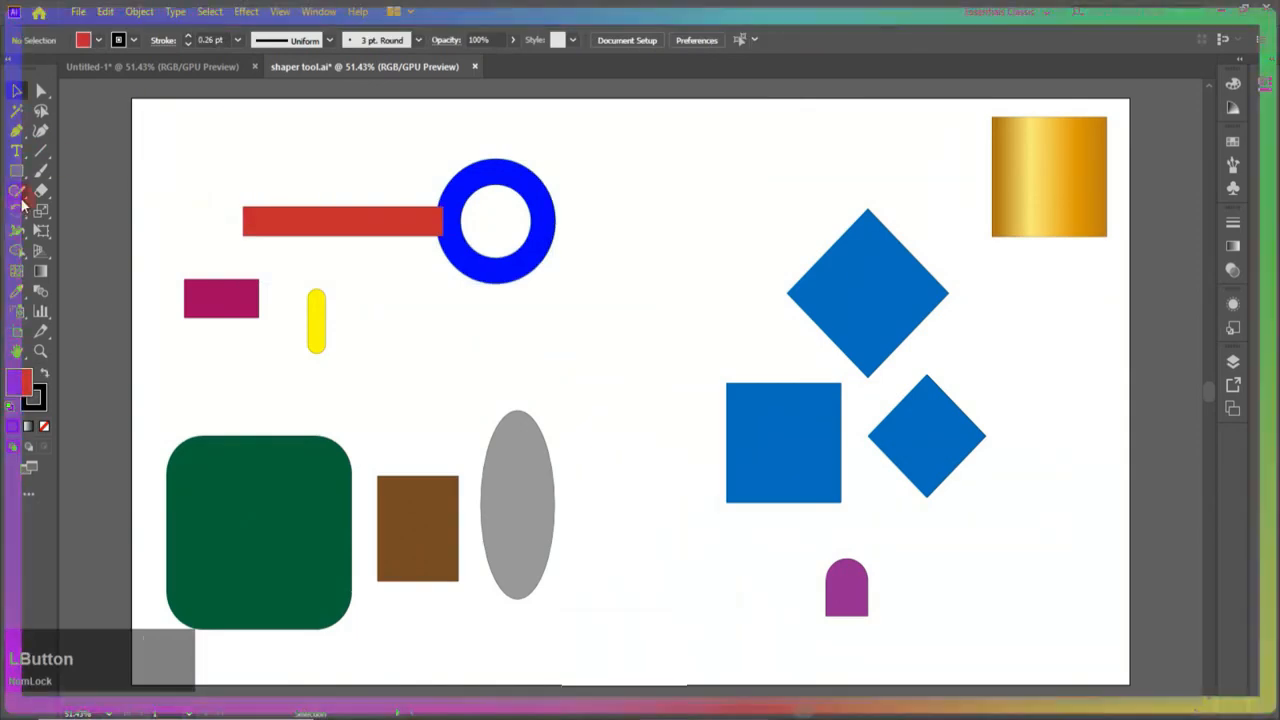
click(17, 190)
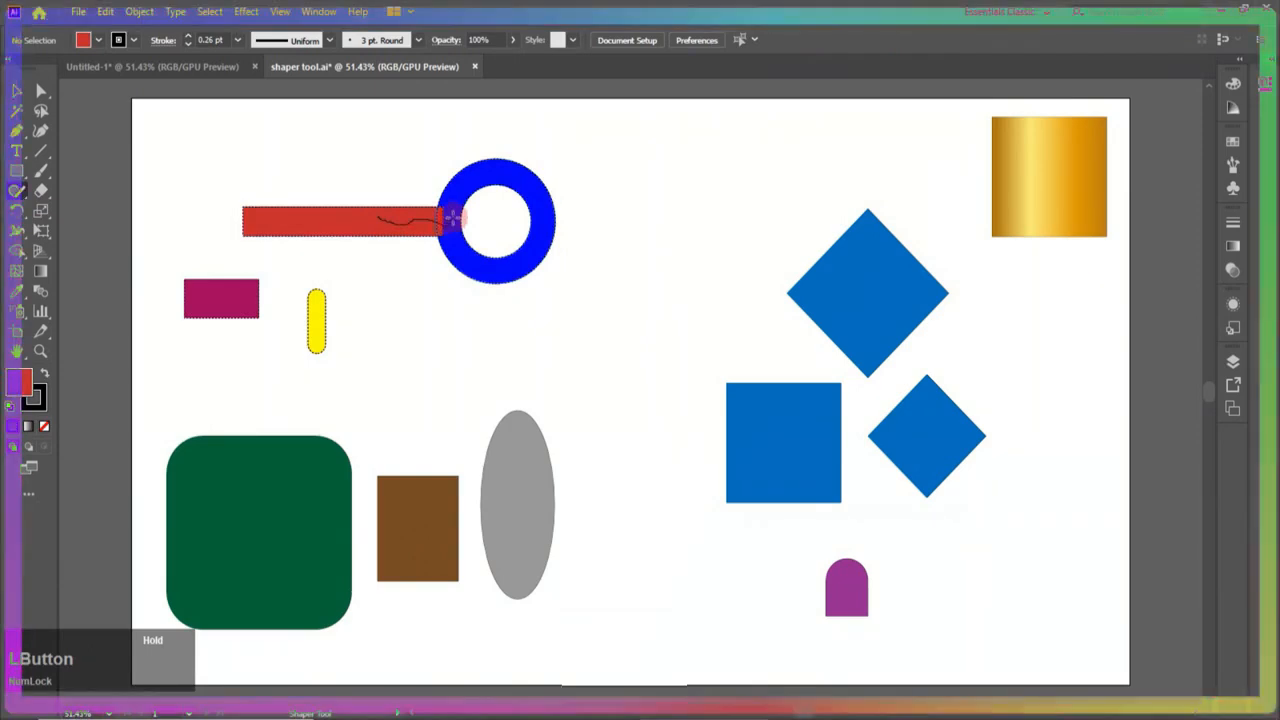
drag(453, 218, 455, 218)
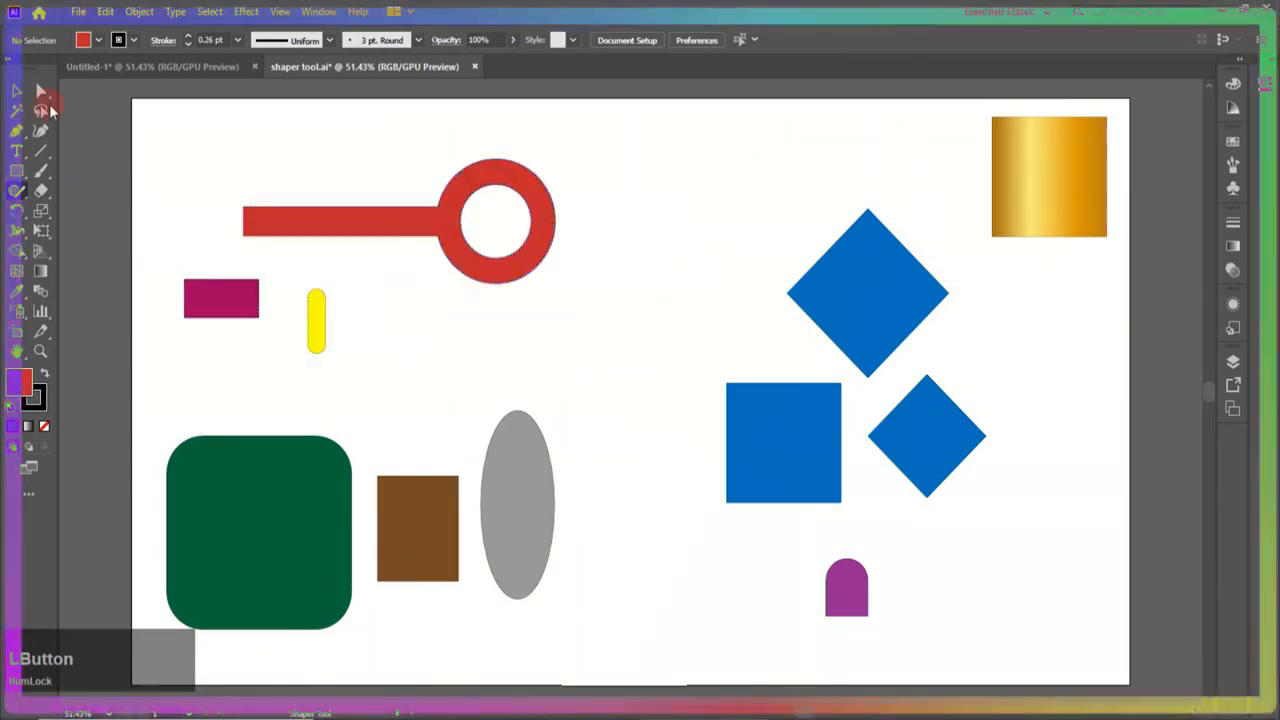
- Place the magenta rectangle under the red bar's left end and merge it into the key shape with the Shaper tool
click(17, 90)
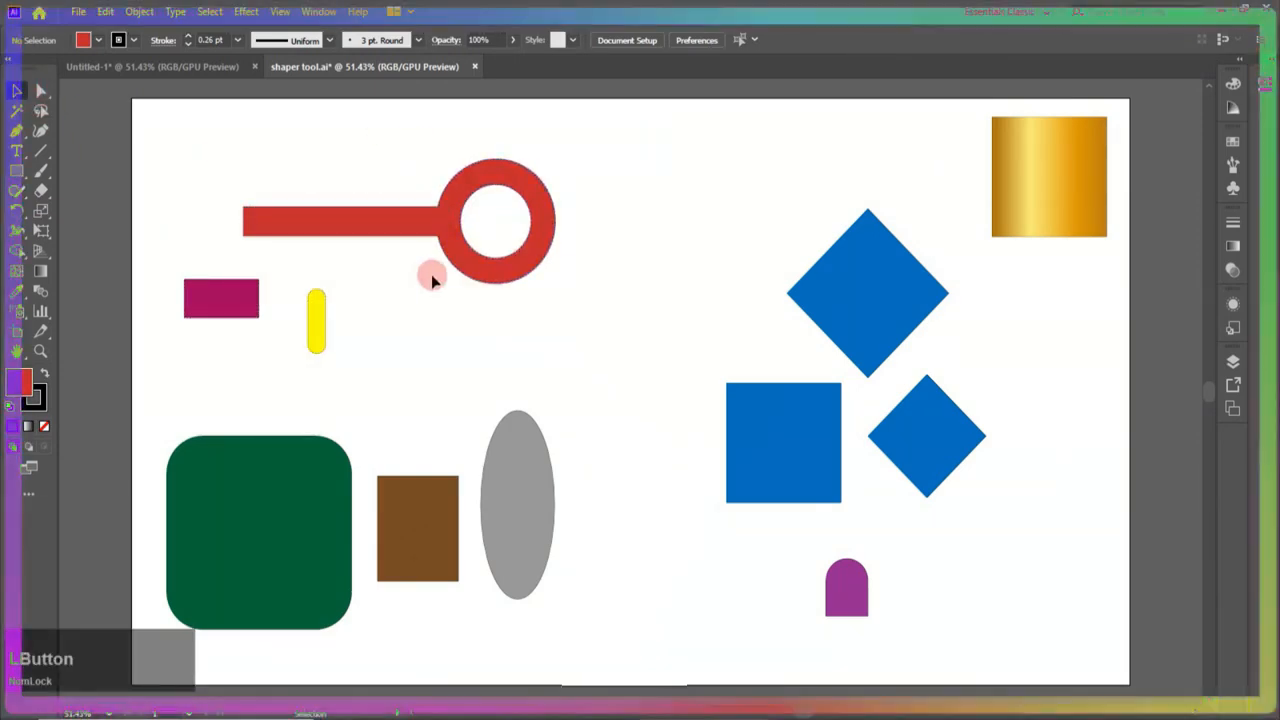
drag(242, 305, 295, 259)
click(18, 200)
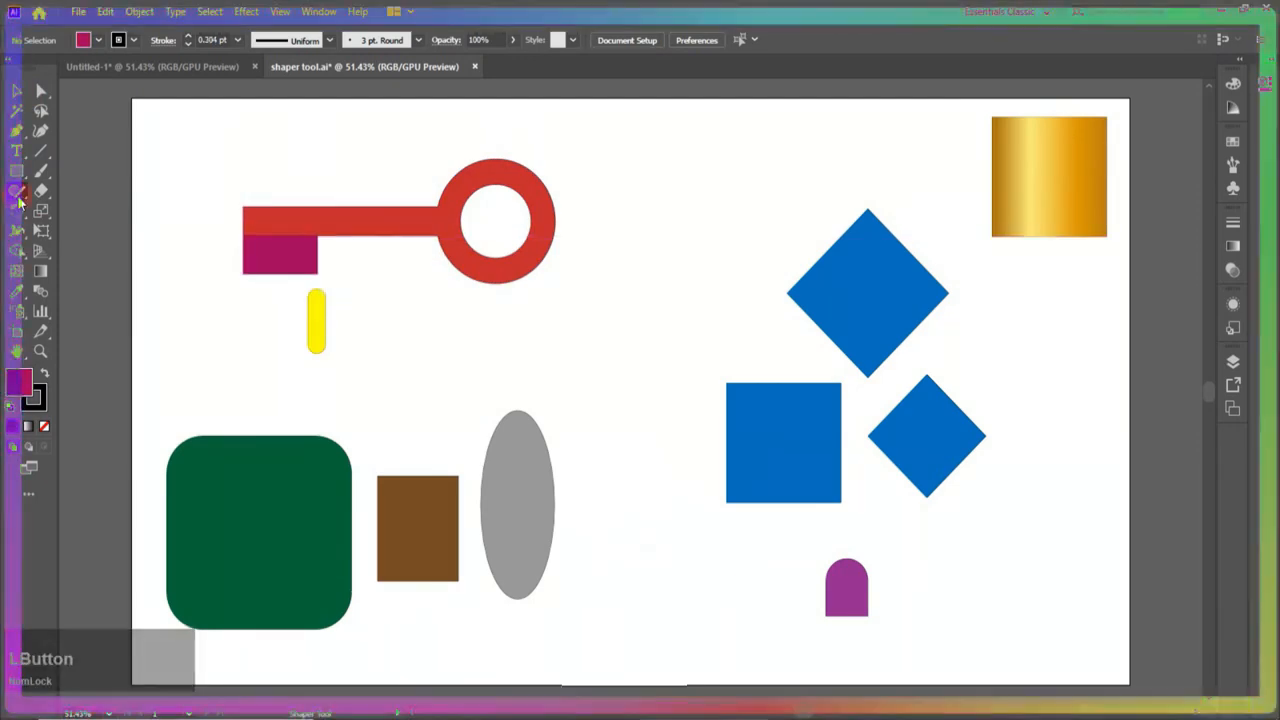
drag(287, 218, 277, 251)
key(v)
- Widen the key's tooth block and place three copies of the yellow rounded bar side by side over its lower edge
click(297, 272)
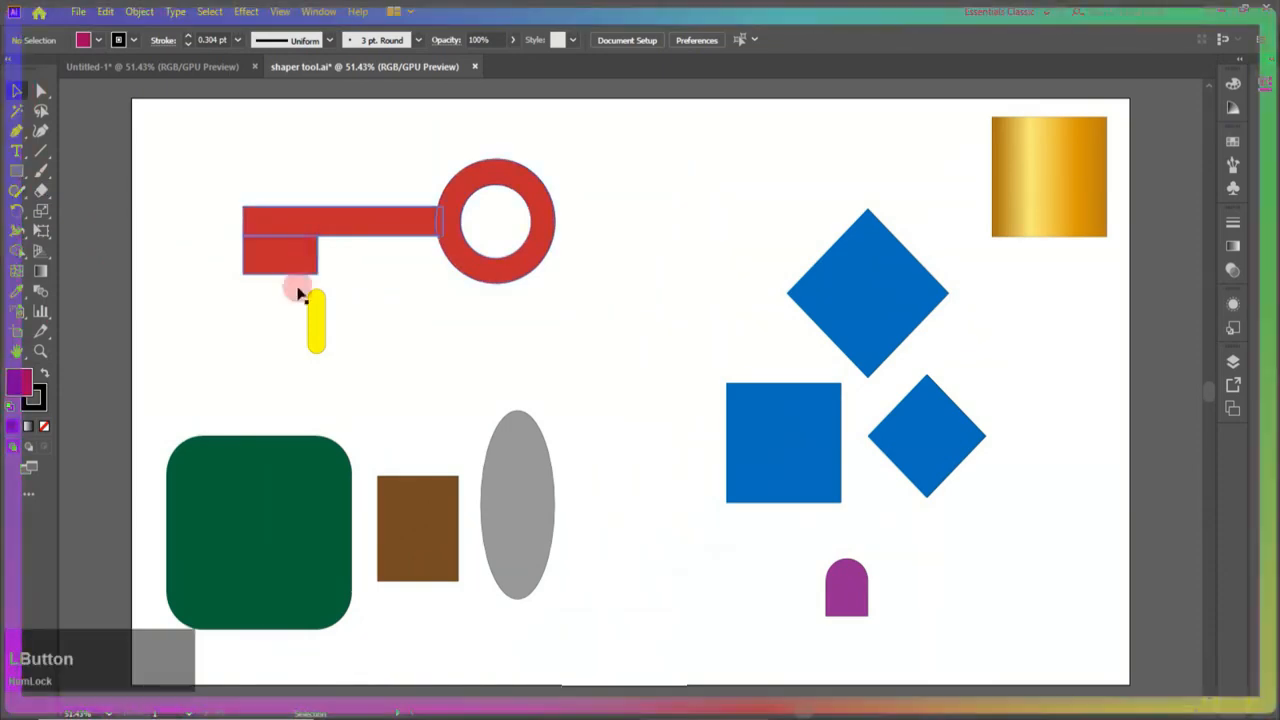
mouse_move(316, 322)
mouse_down()
mouse_move(254, 291)
mouse_move(323, 289)
mouse_move(298, 304)
mouse_up()
key(shift)
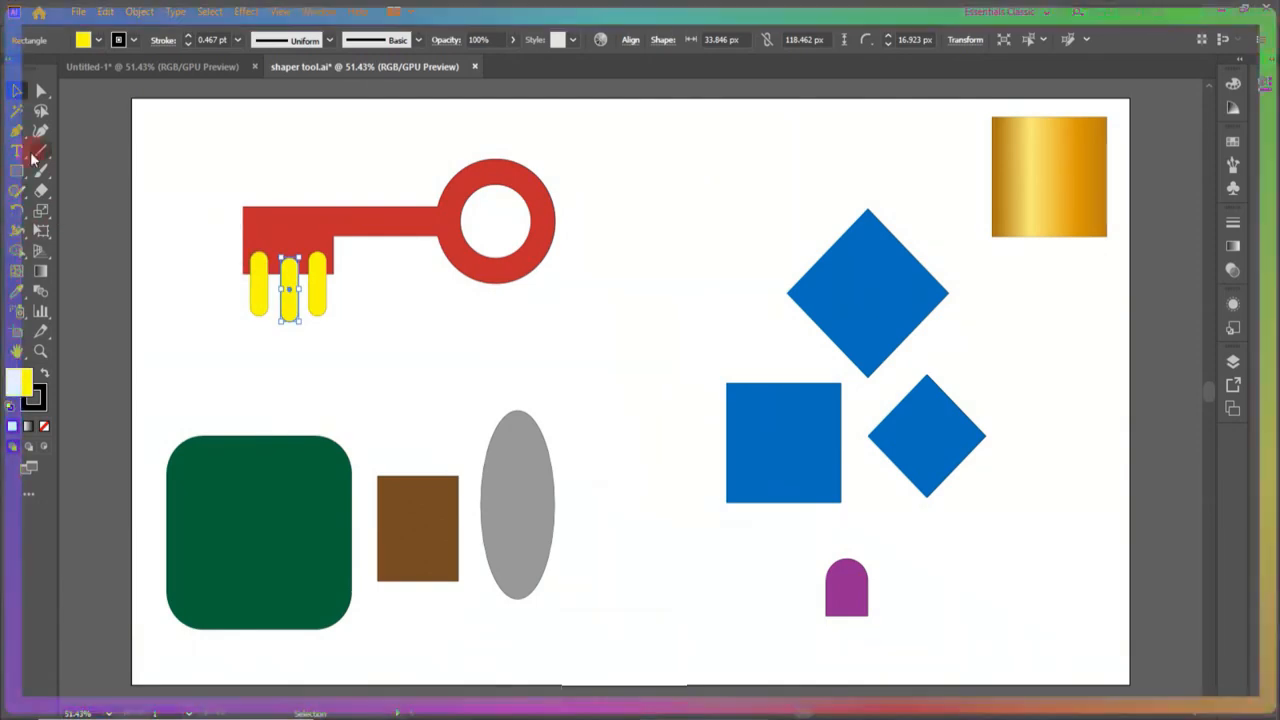
- Scribble through the three yellow bars with the Shaper tool to cut them out of the key's tooth block
click(160, 205)
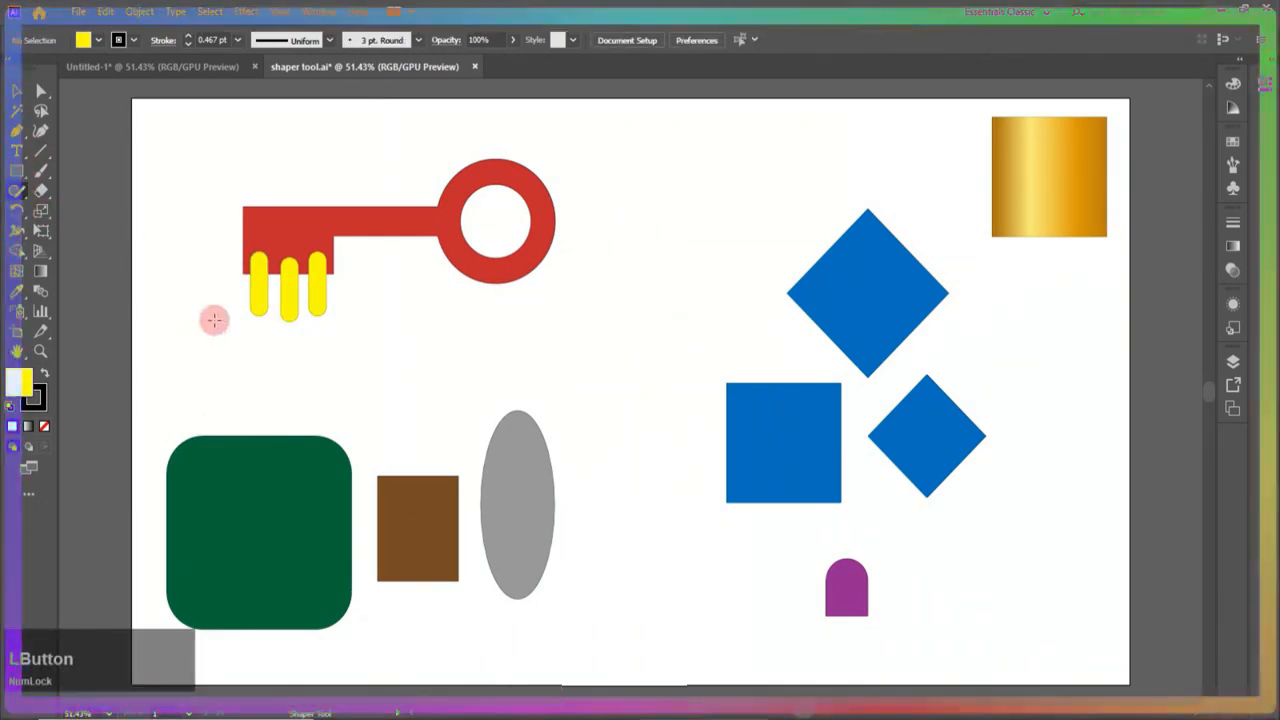
click(258, 265)
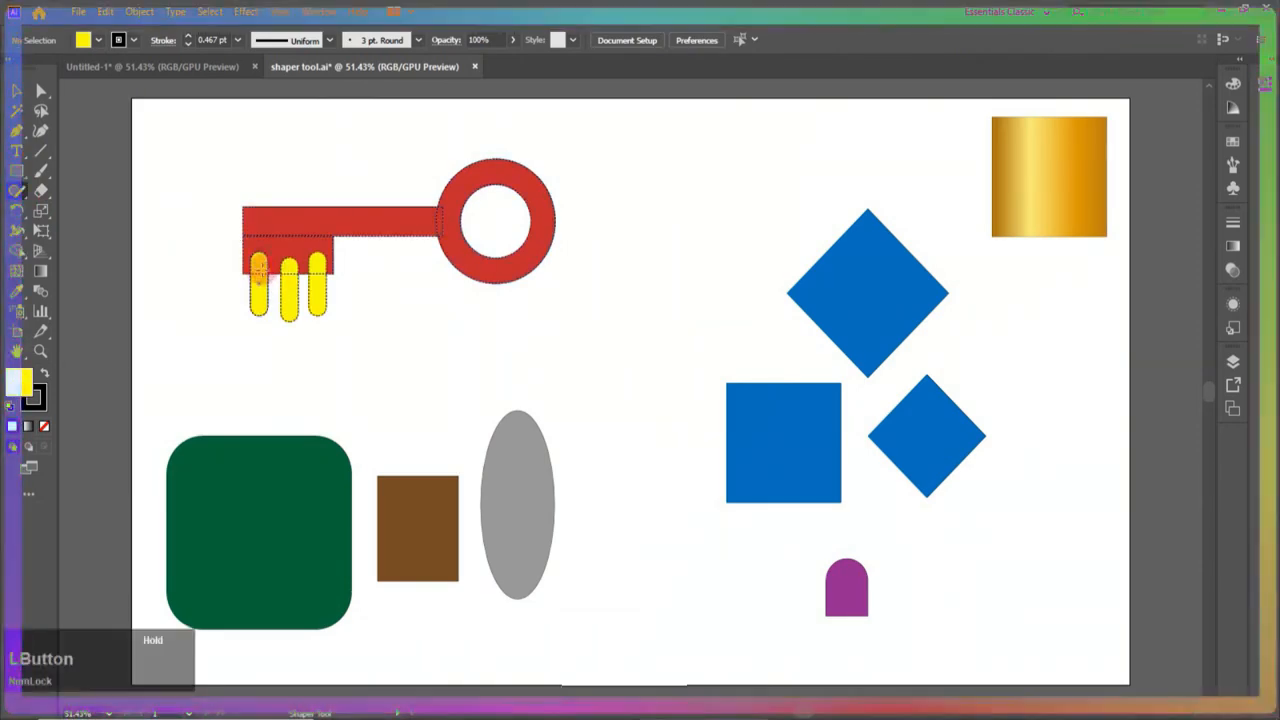
mouse_move(258, 265)
mouse_down()
mouse_move(260, 337)
mouse_move(266, 282)
mouse_up()
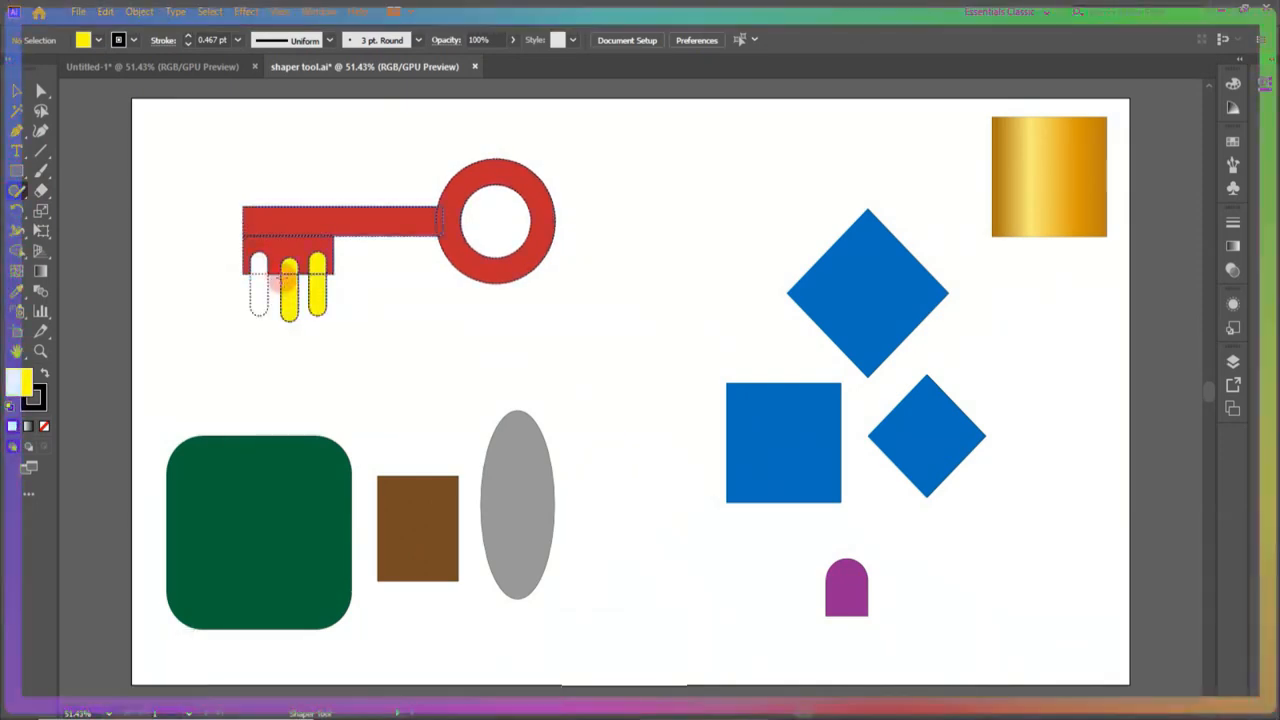
drag(289, 270, 314, 330)
click(614, 229)
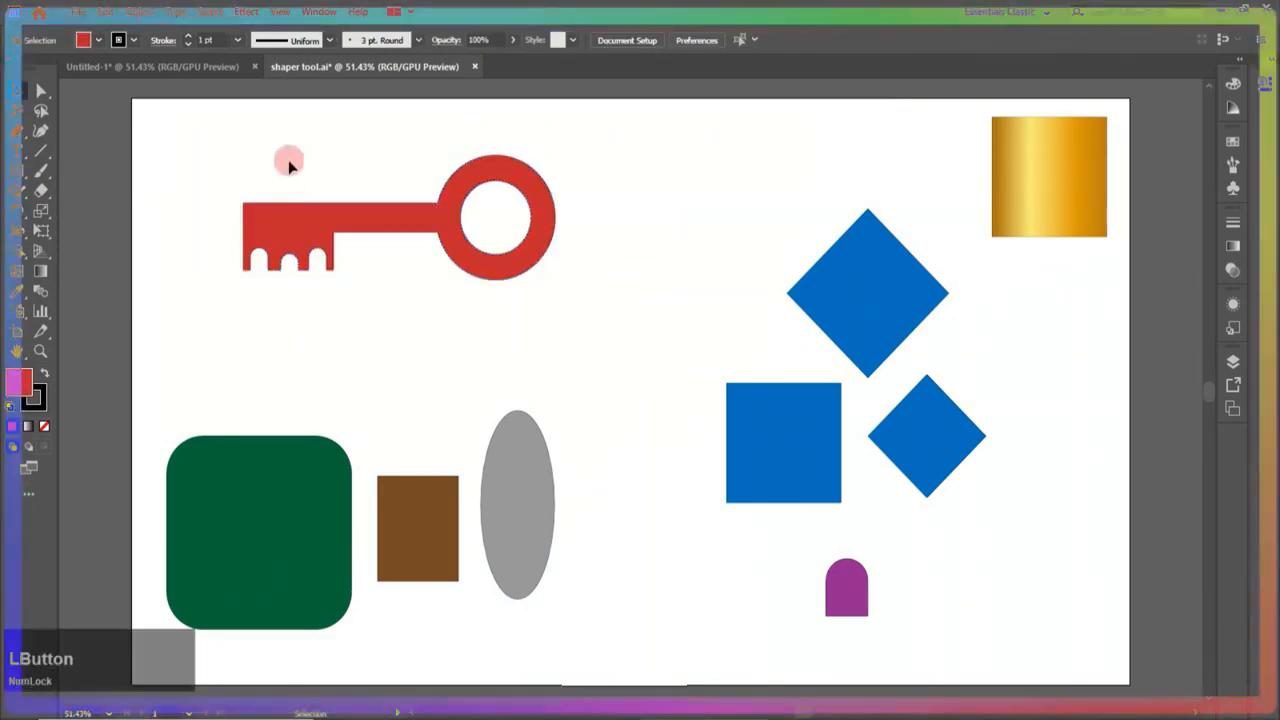
click(622, 321)
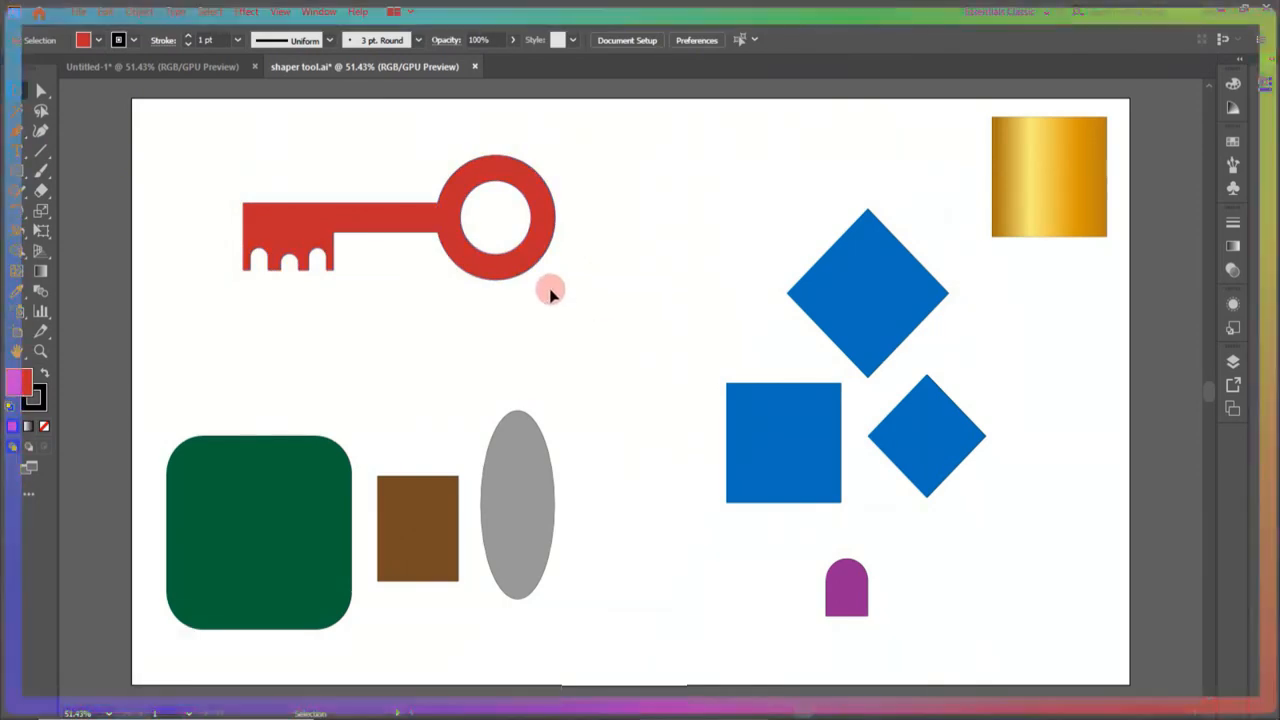
- Expand the key's Shaper group with Object, Fill and Stroke included
click(509, 266)
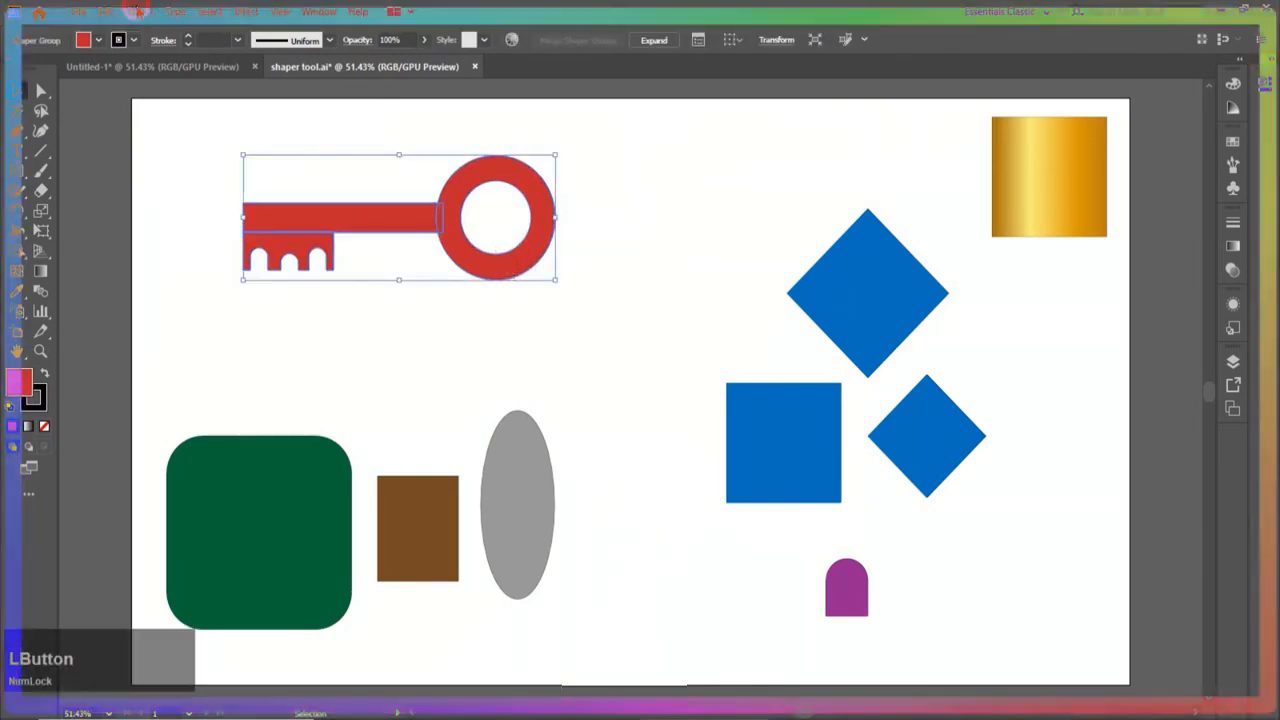
click(137, 11)
click(160, 210)
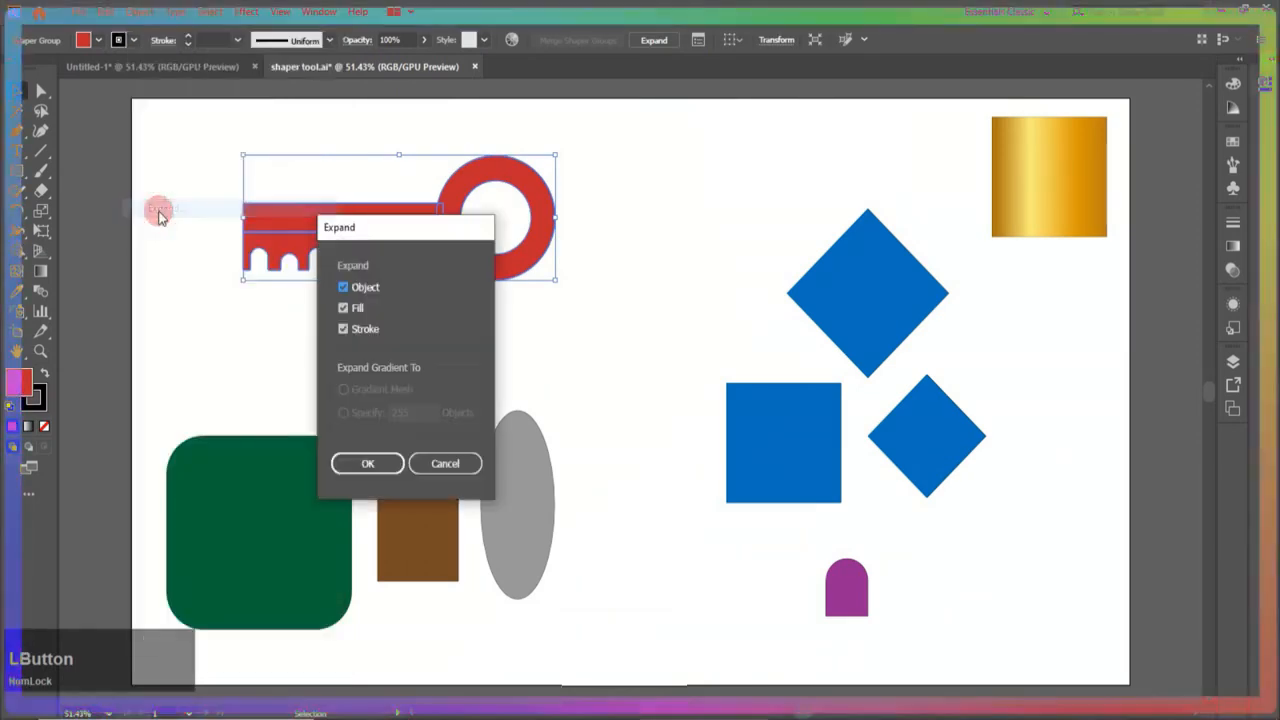
click(362, 463)
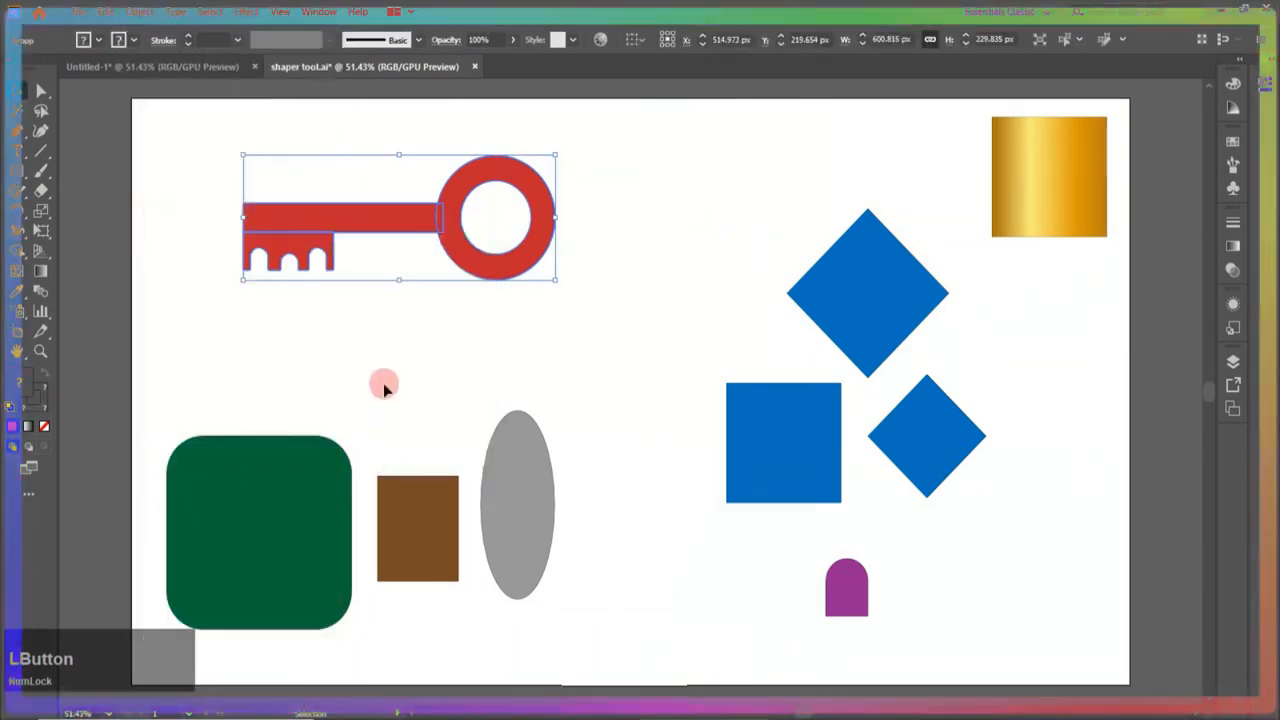
click(384, 388)
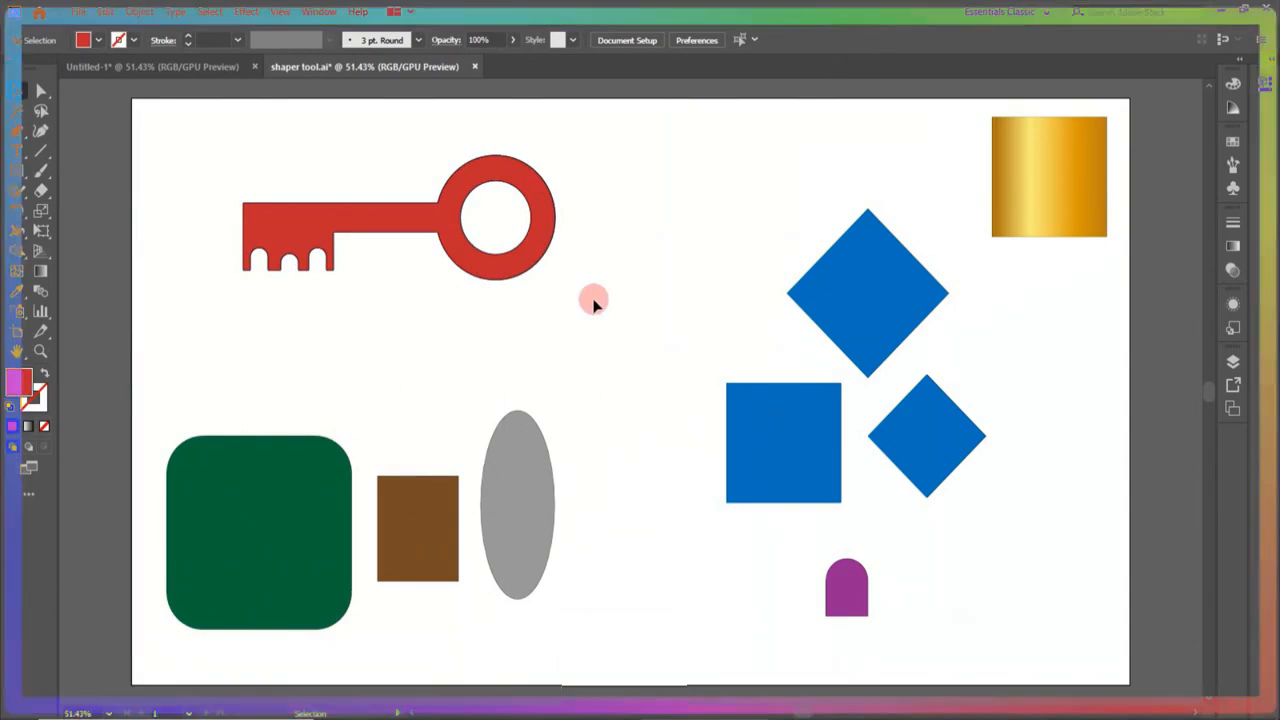
- Apply the gold gradient sampled from the gold square to the expanded key with the Eyedropper
click(515, 277)
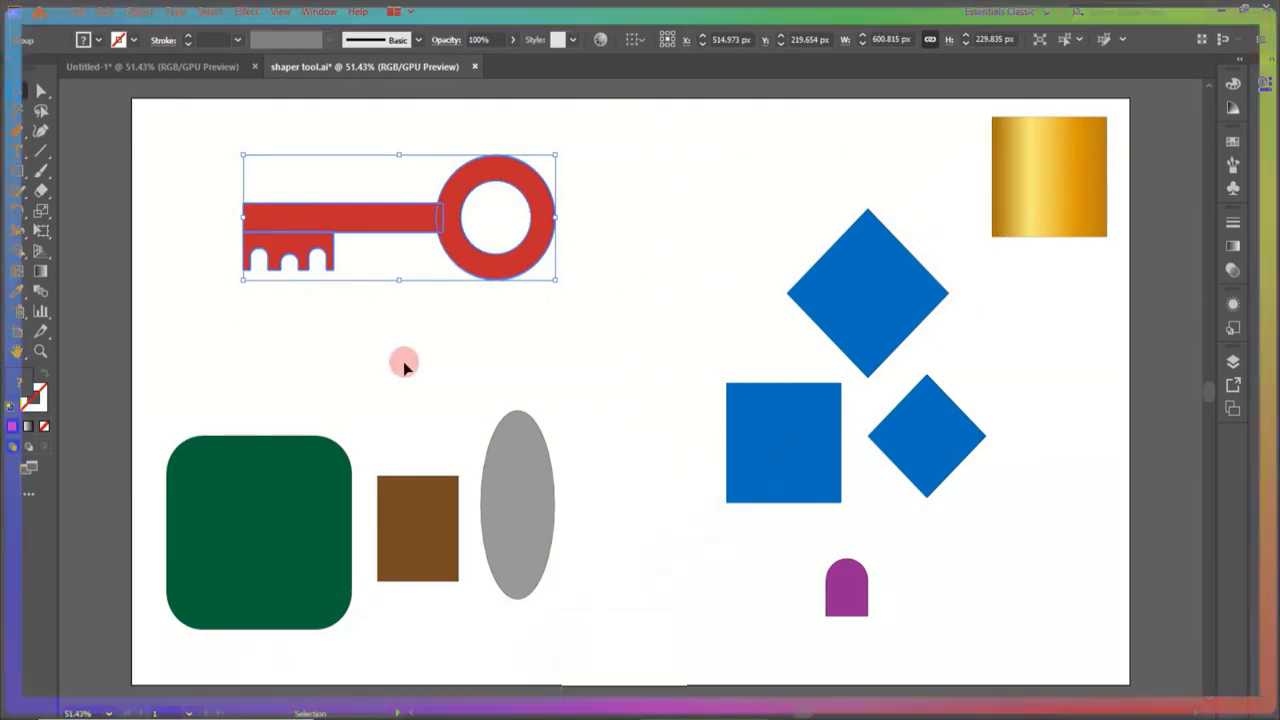
click(17, 291)
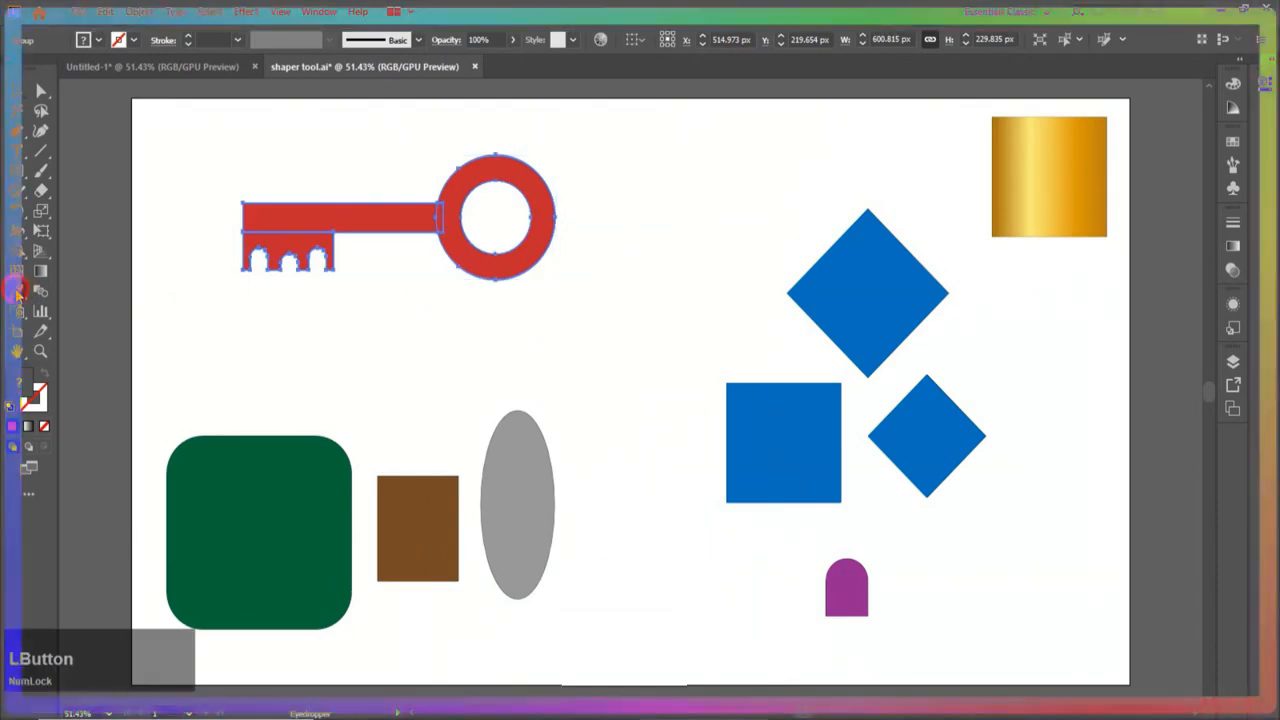
click(1052, 172)
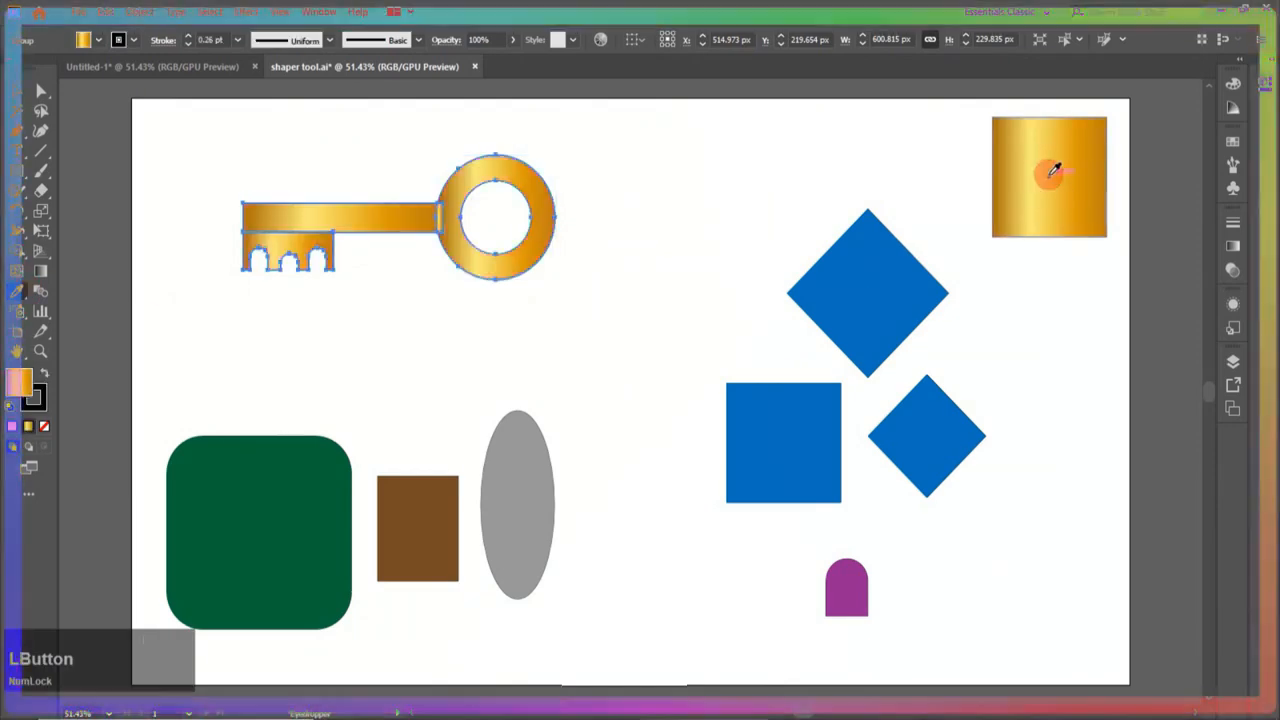
click(41, 90)
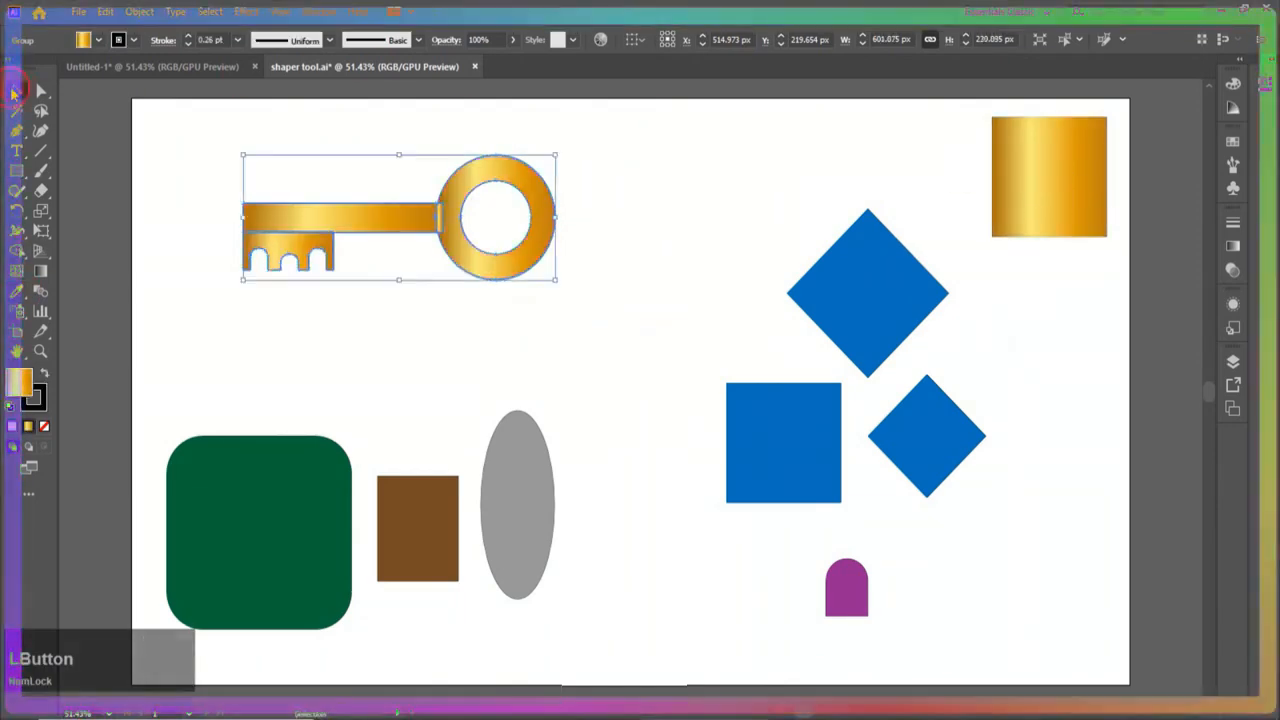
click(405, 340)
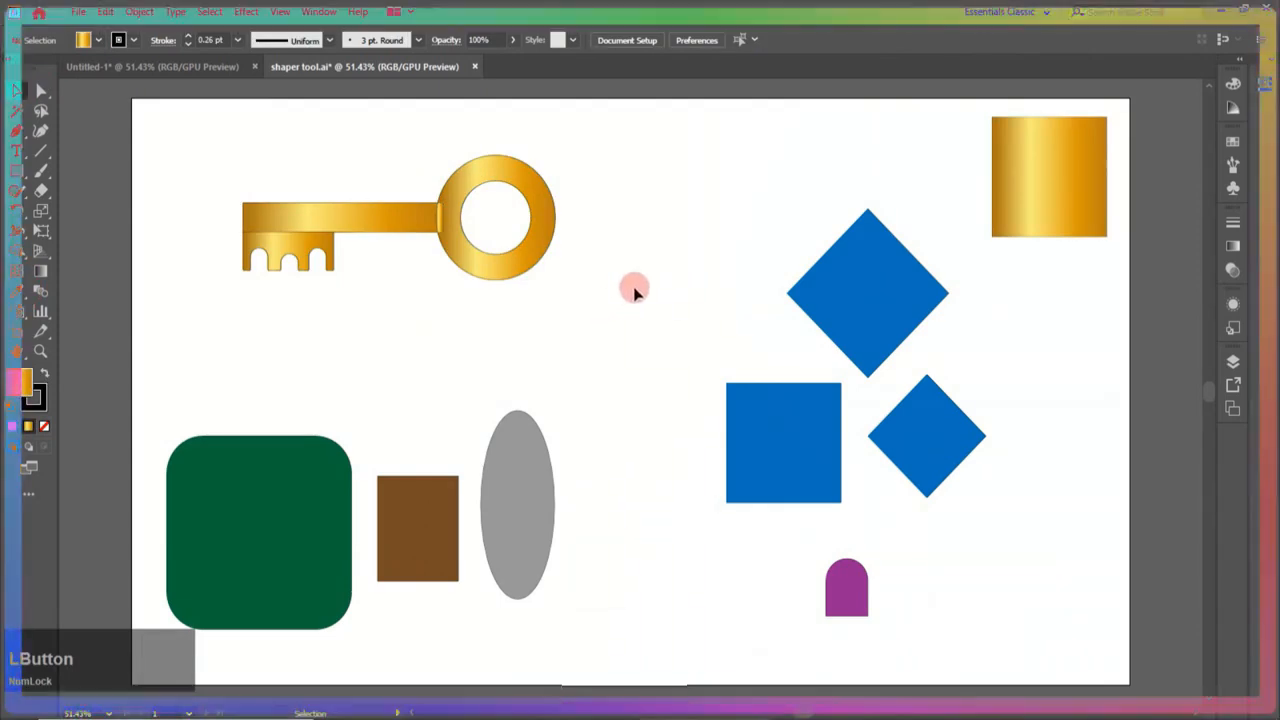
- Scale the gold key down and position it near the artboard's upper-left corner
click(551, 264)
drag(556, 284, 309, 172)
click(503, 323)
click(493, 256)
- Scale the green rounded square to about 285 px, move it below the key and rotate it into a diamond
click(345, 530)
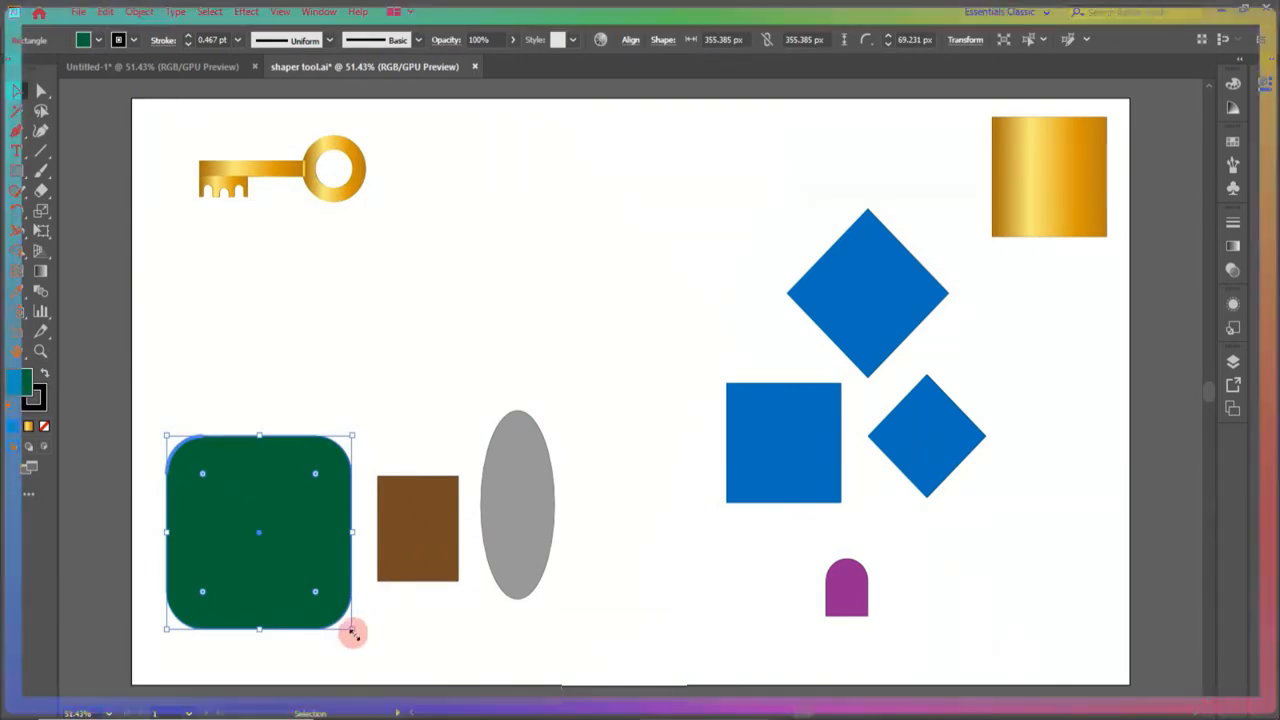
drag(352, 632, 326, 592)
drag(257, 537, 289, 389)
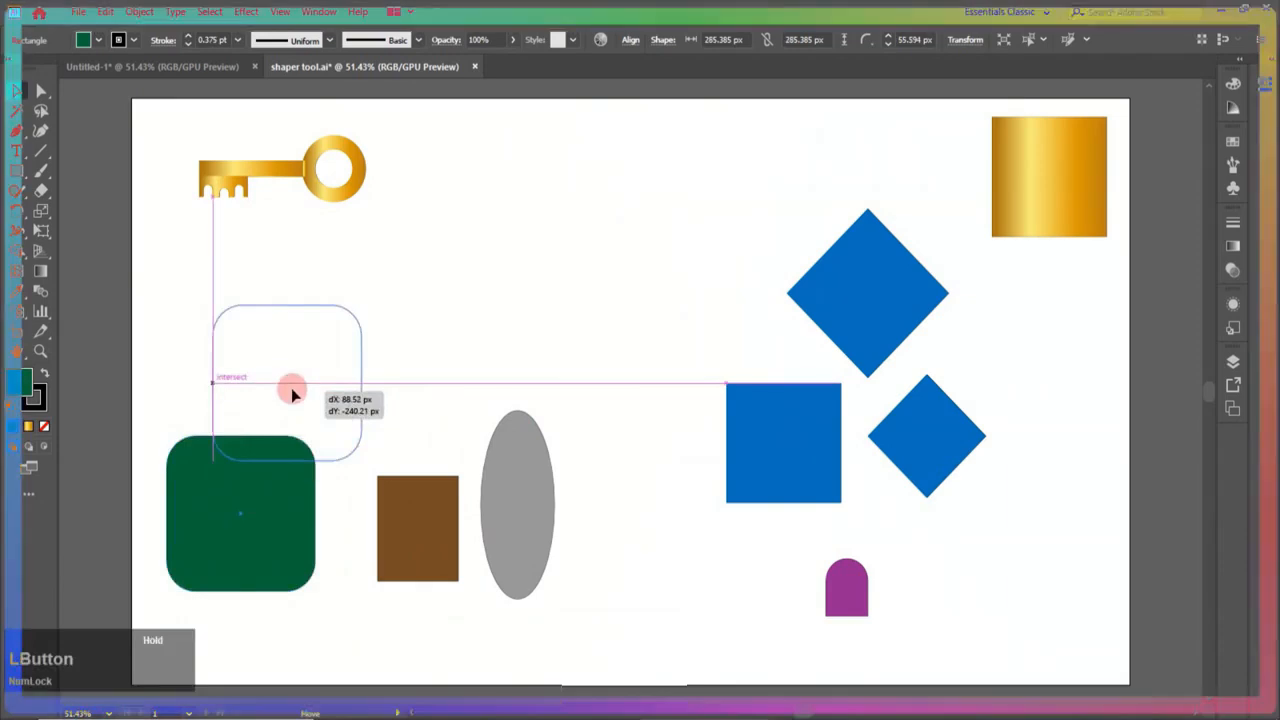
drag(366, 461, 316, 500)
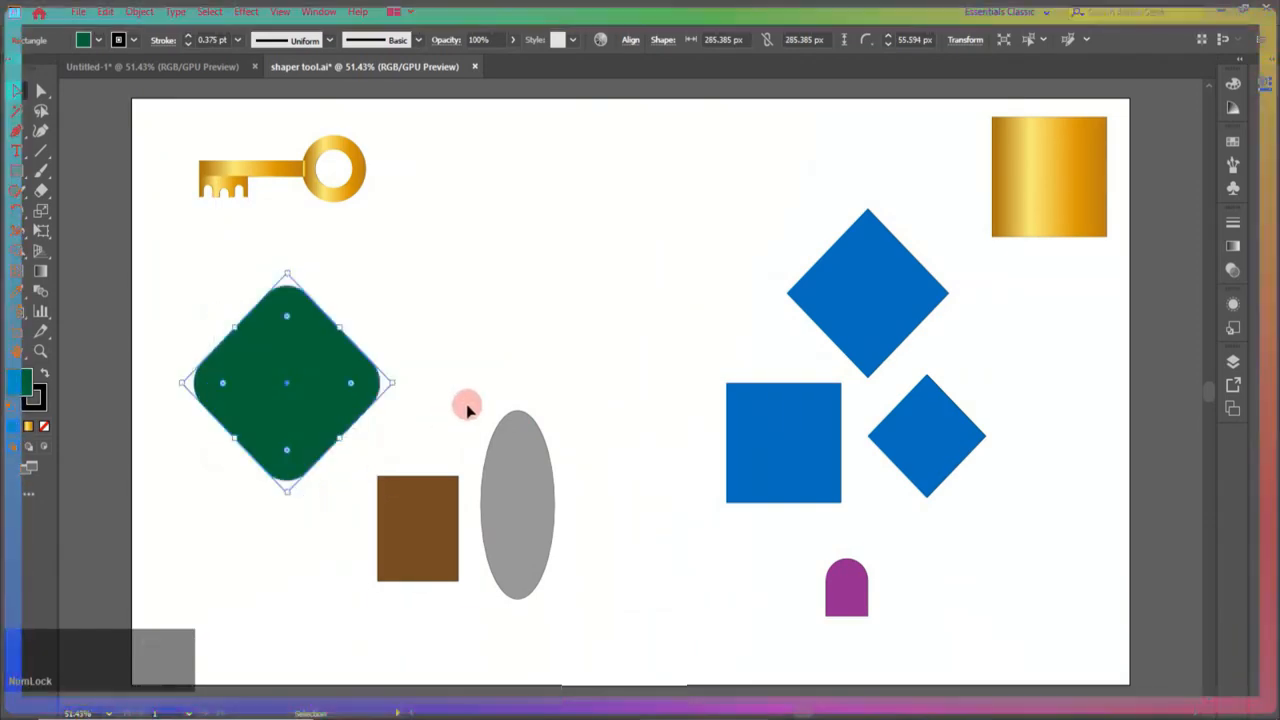
click(470, 402)
- Cover the green diamond's lower half with a widened copy of the brown rectangle, and move the original brown rectangle beyond the grey ellipse
drag(443, 514, 372, 488)
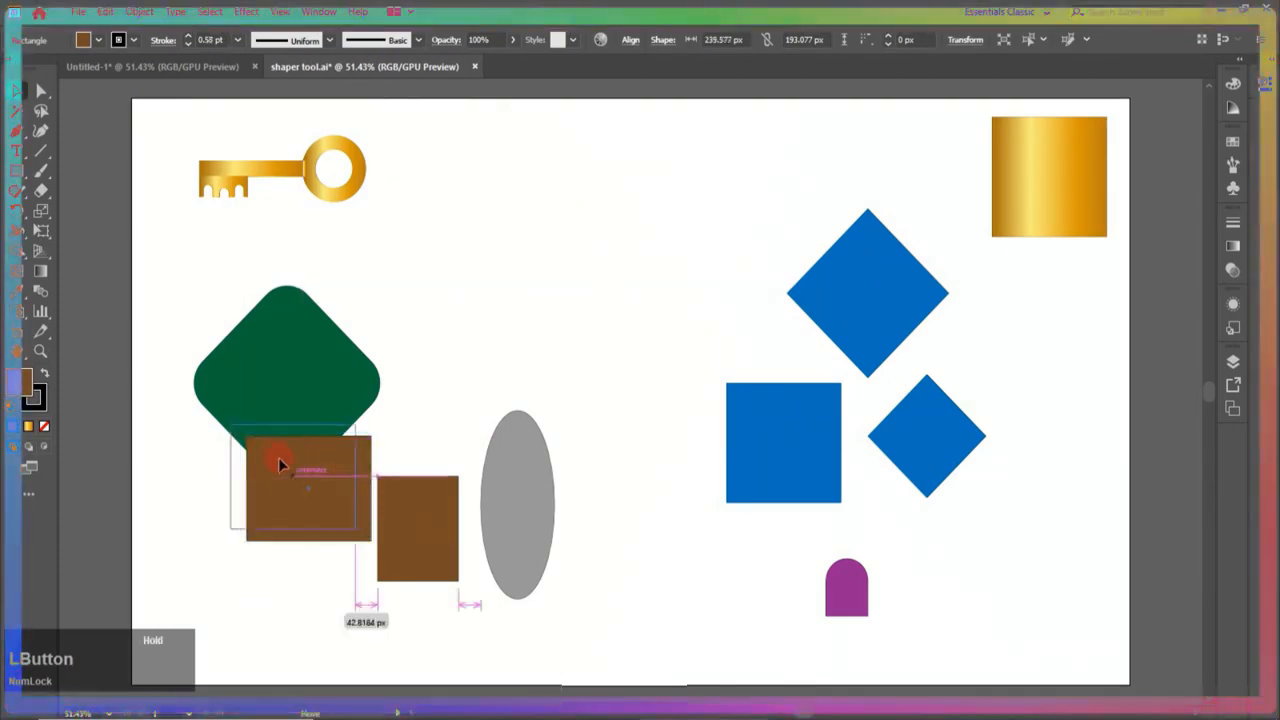
drag(247, 488, 201, 488)
drag(414, 580, 637, 603)
drag(289, 486, 372, 455)
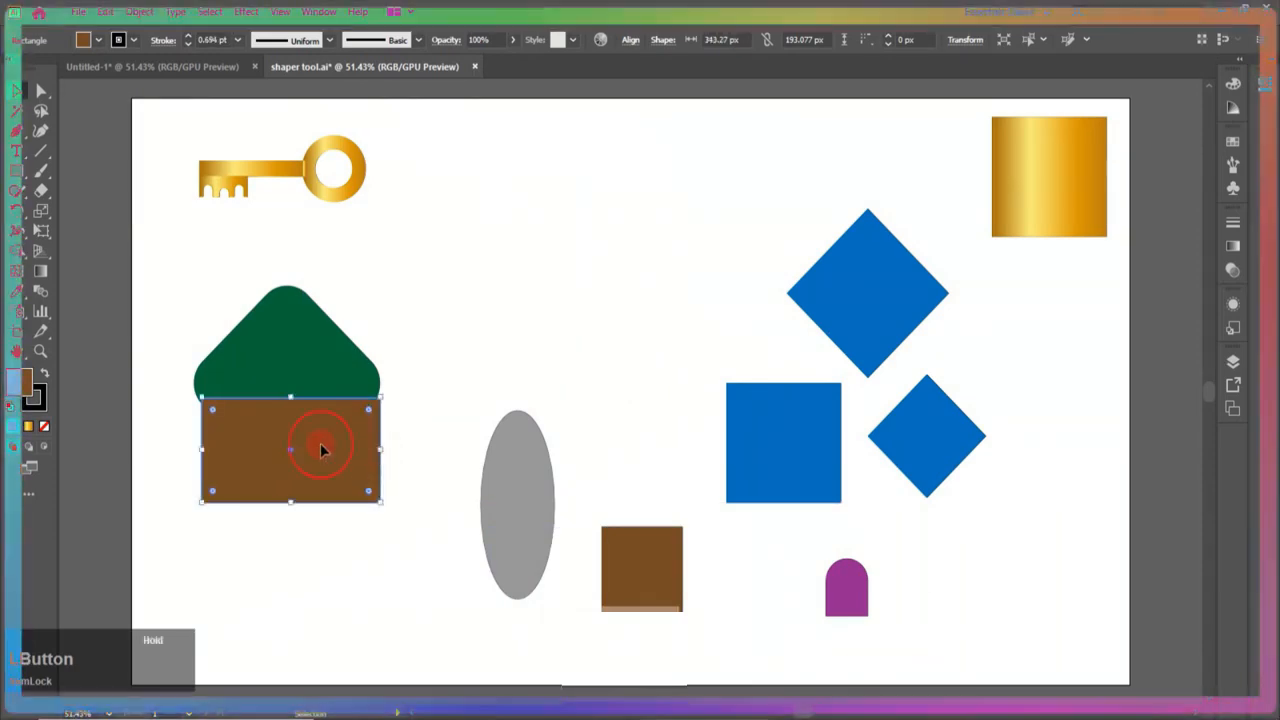
- Scribble across the brown rectangle with the Shaper tool to remove it together with the diamond's covered lower half
click(22, 190)
drag(193, 513, 201, 448)
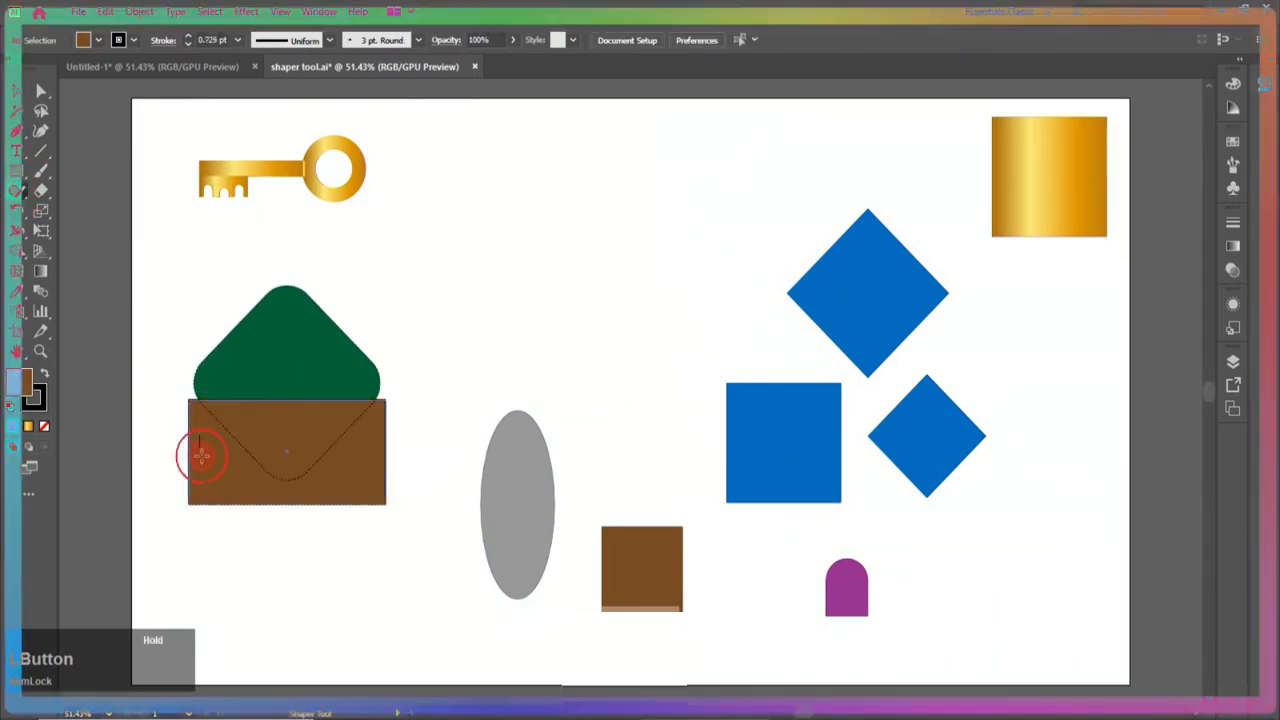
drag(365, 454, 368, 452)
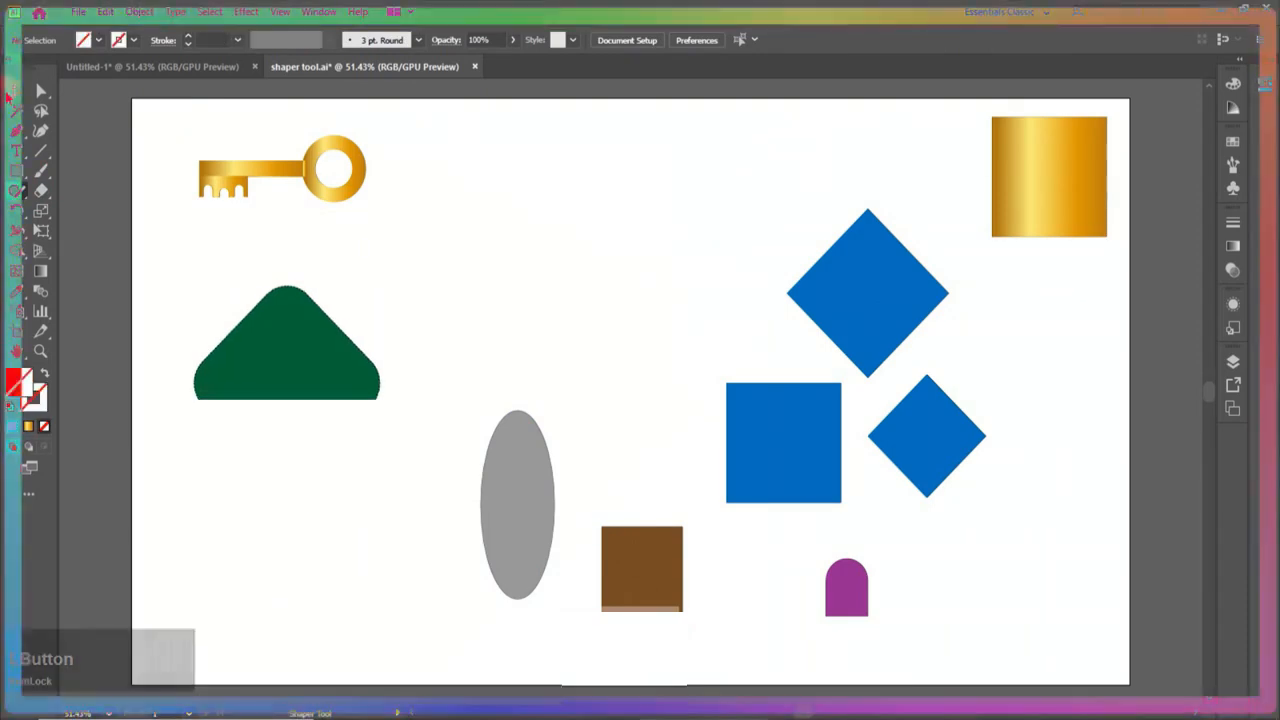
- Lower the green piece slightly and stack two progressively smaller copies above it to form a three-tier tree
mouse_move(286, 401)
mouse_down()
mouse_move(283, 451)
mouse_move(317, 509)
mouse_move(343, 457)
mouse_move(329, 410)
mouse_up()
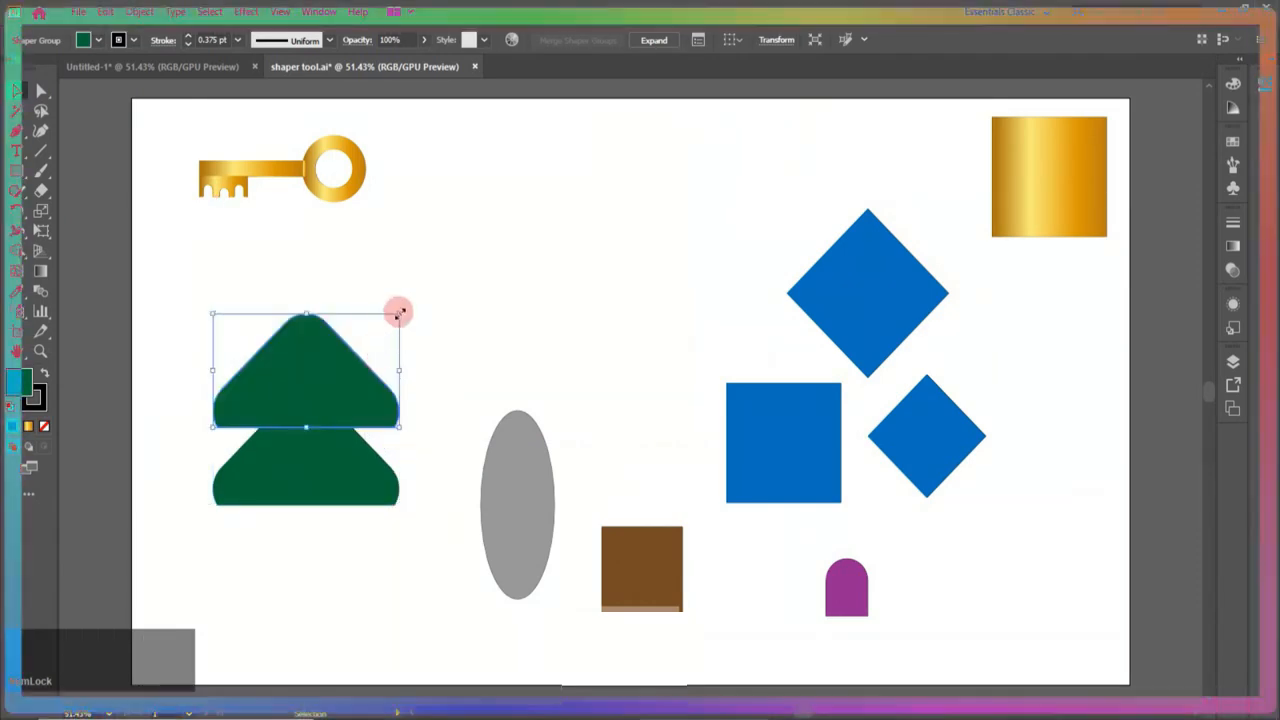
key(alt)
drag(398, 314, 395, 327)
drag(323, 391, 328, 325)
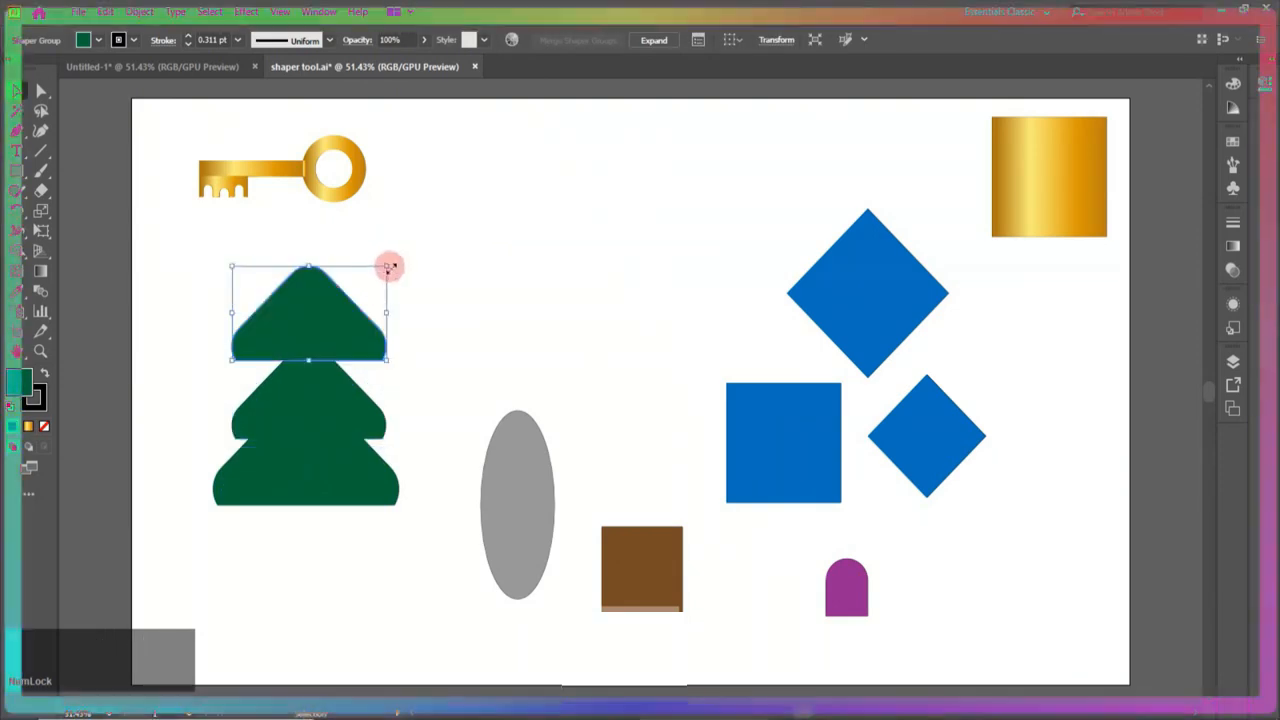
drag(388, 267, 308, 368)
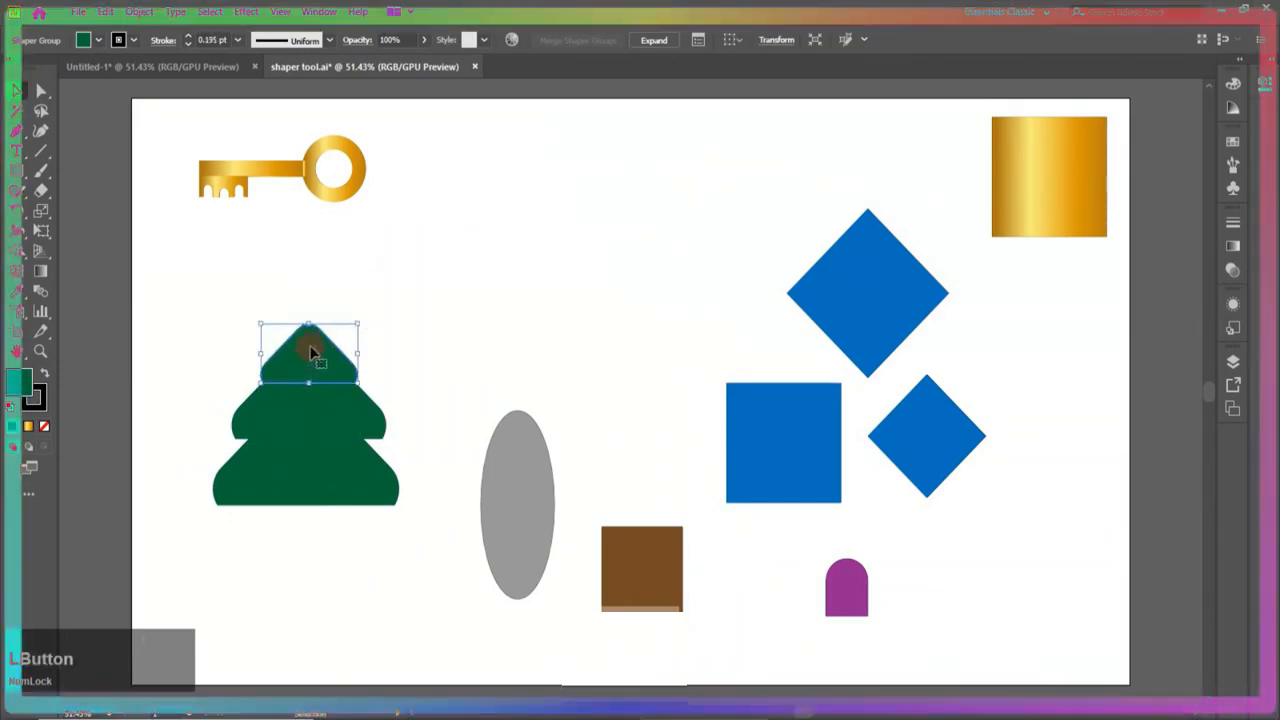
click(468, 292)
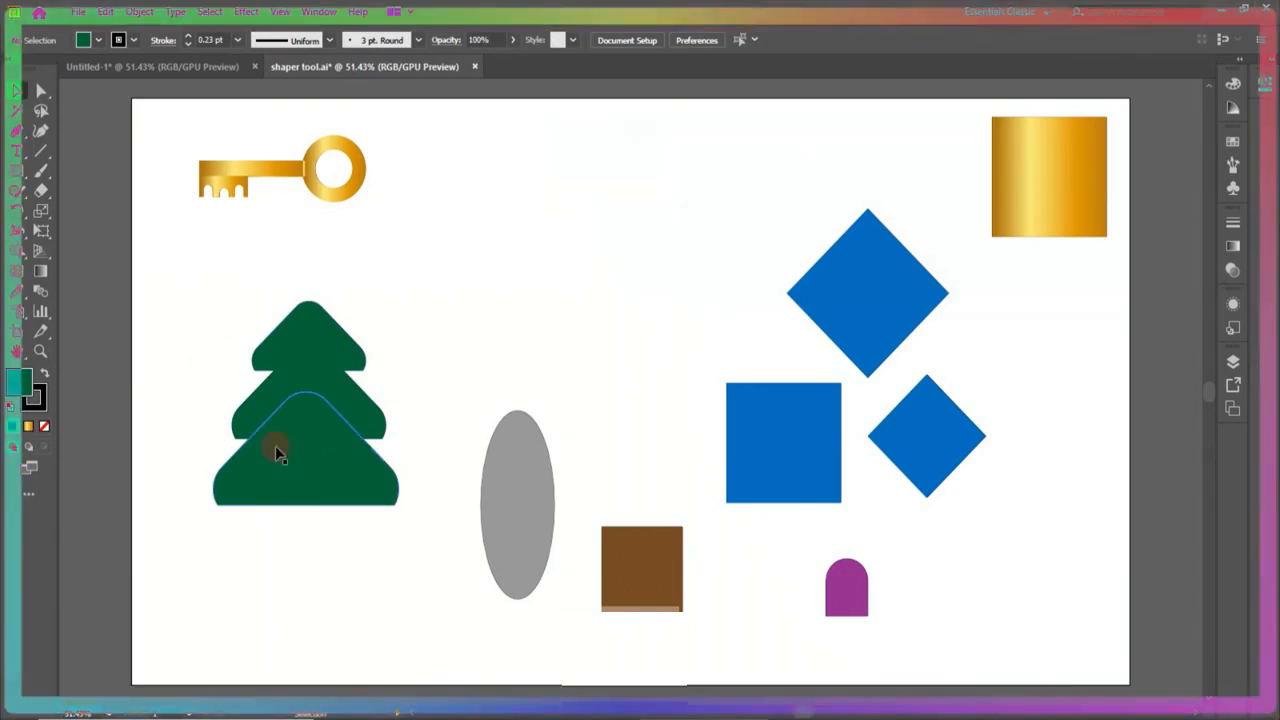
- Scribble down through the three green tree tiers with the Shaper tool to merge them
click(138, 515)
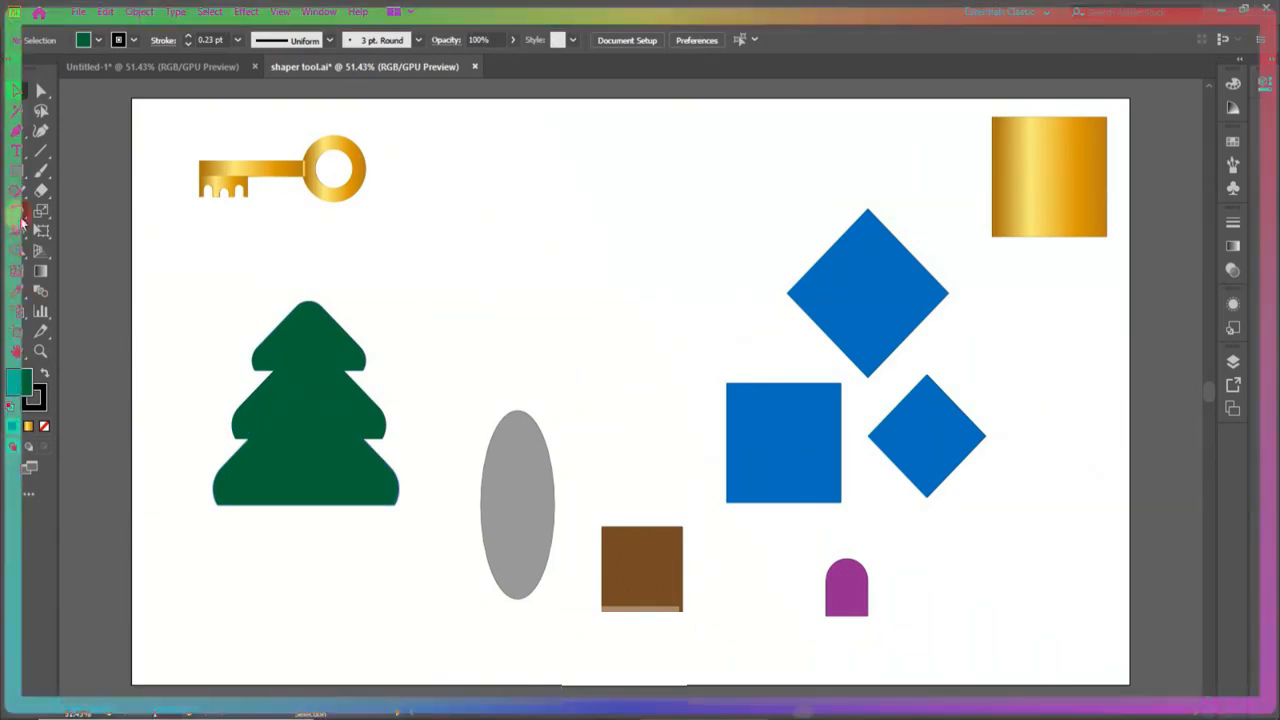
click(20, 212)
click(191, 302)
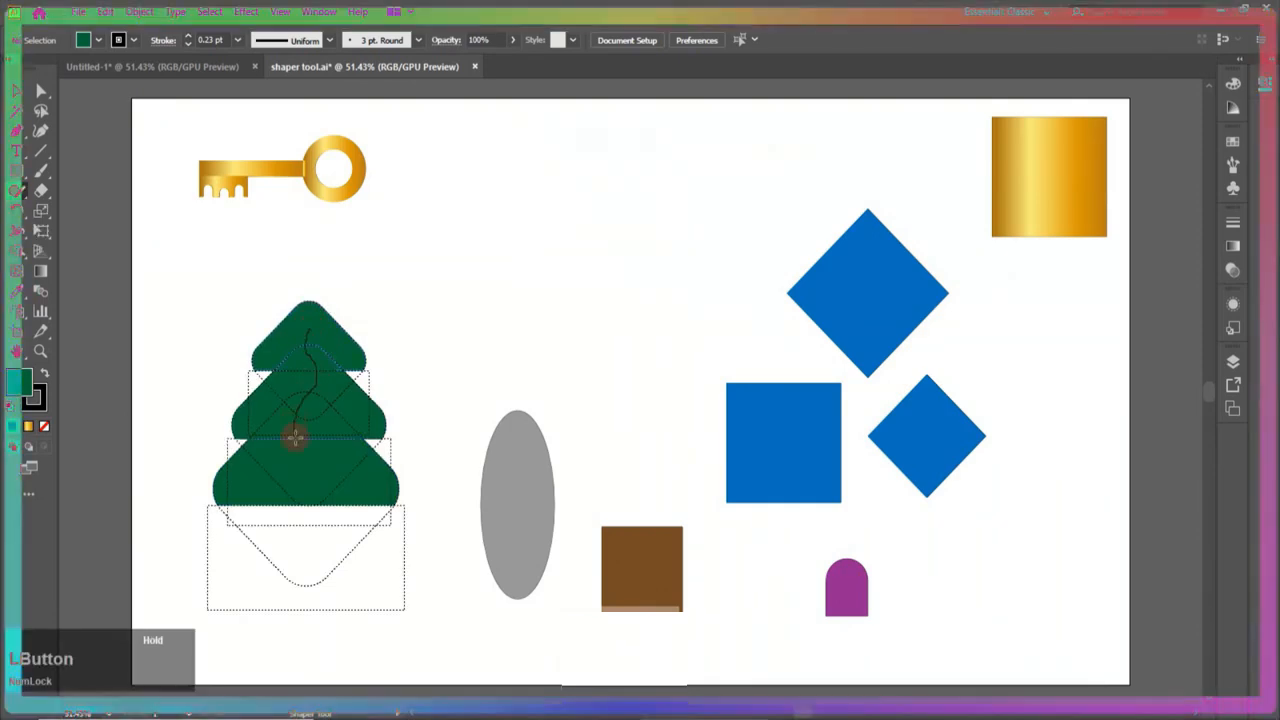
drag(302, 505, 301, 506)
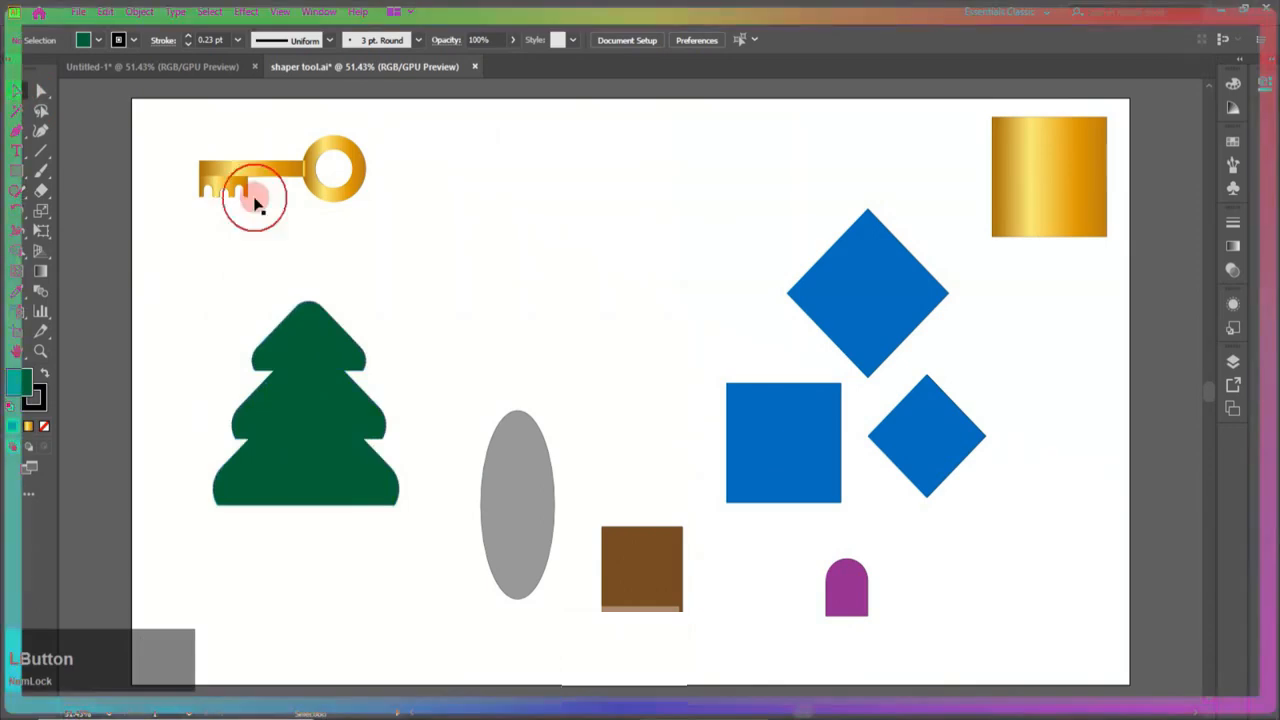
- Cover both sides of the brown rectangle with the grey ellipse and a copy of it, leaving a narrow strip between them
click(342, 326)
click(360, 628)
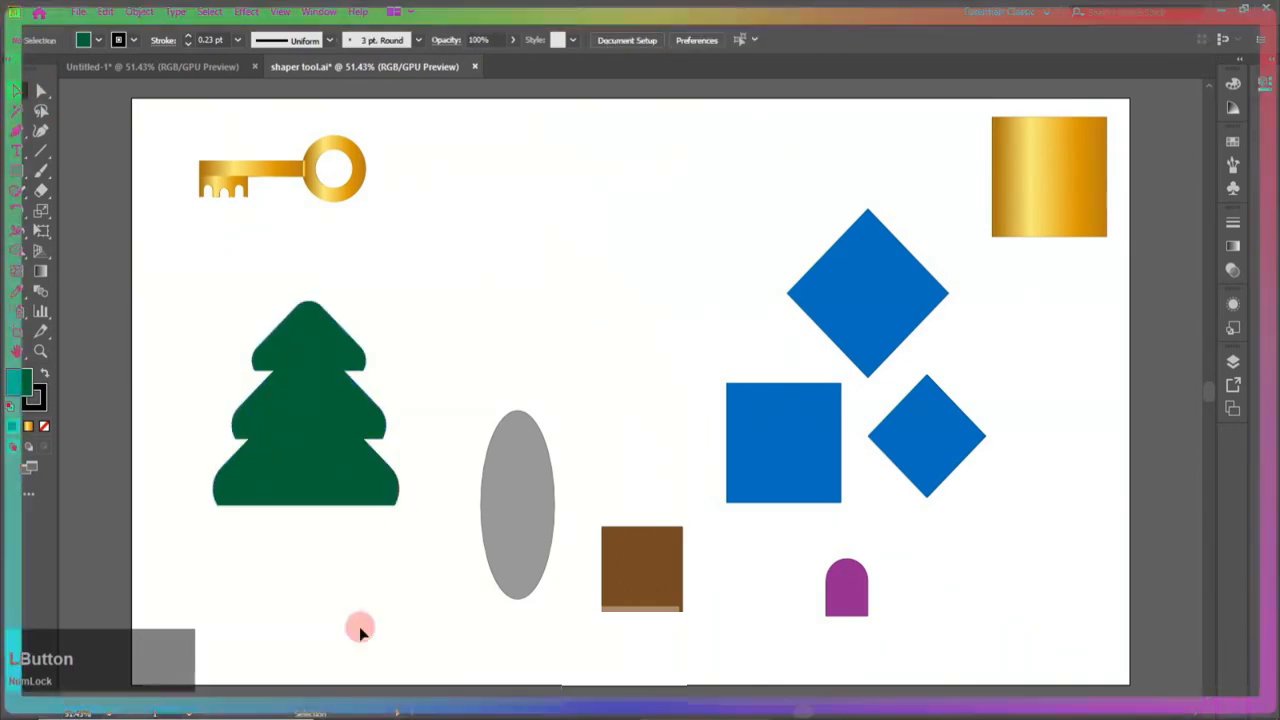
drag(548, 545, 627, 426)
drag(614, 605, 499, 553)
drag(608, 457, 585, 549)
drag(588, 540, 510, 545)
click(657, 551)
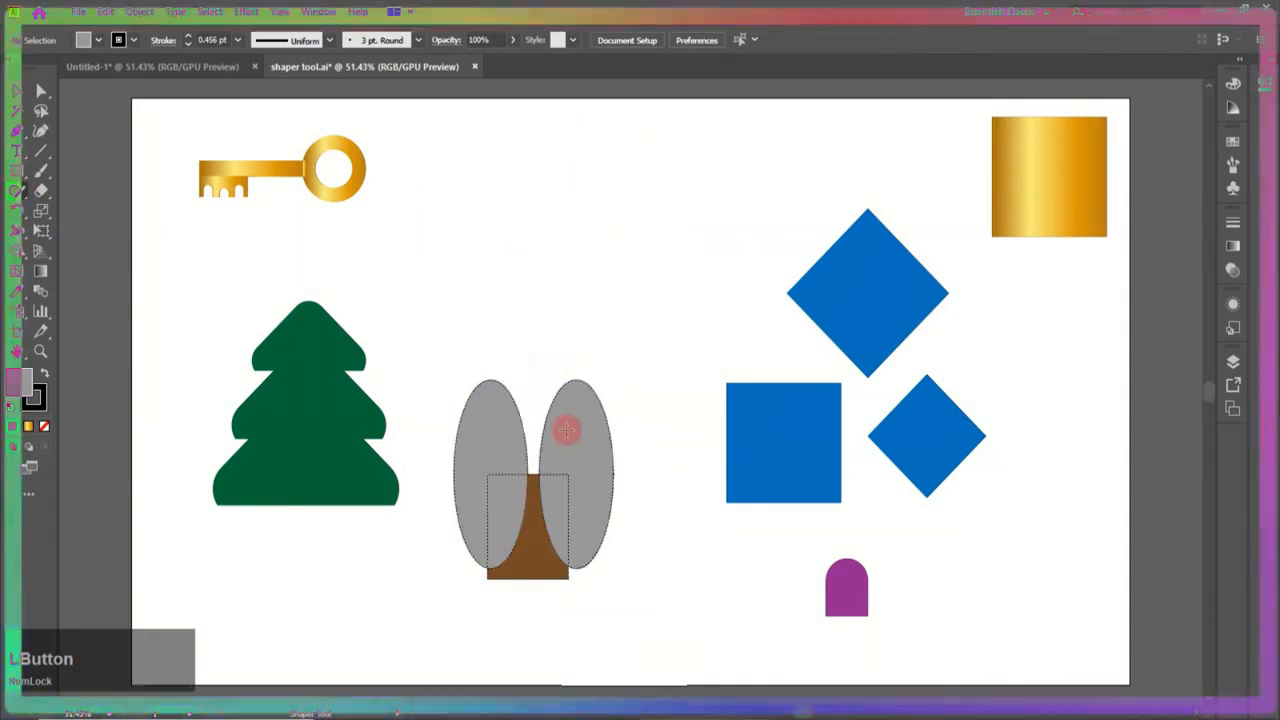
- Scribble down through both grey ellipses with the Shaper tool to cut a flared trunk from the brown rectangle
drag(572, 447, 557, 488)
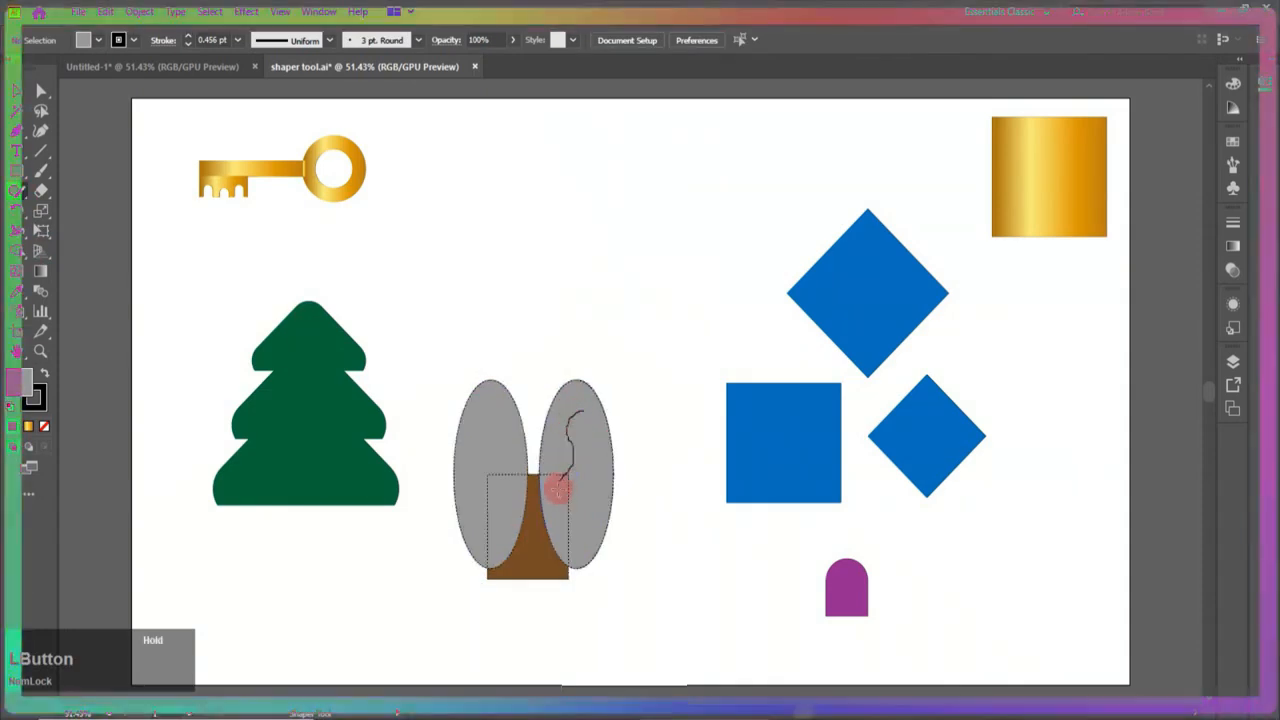
drag(581, 543, 580, 543)
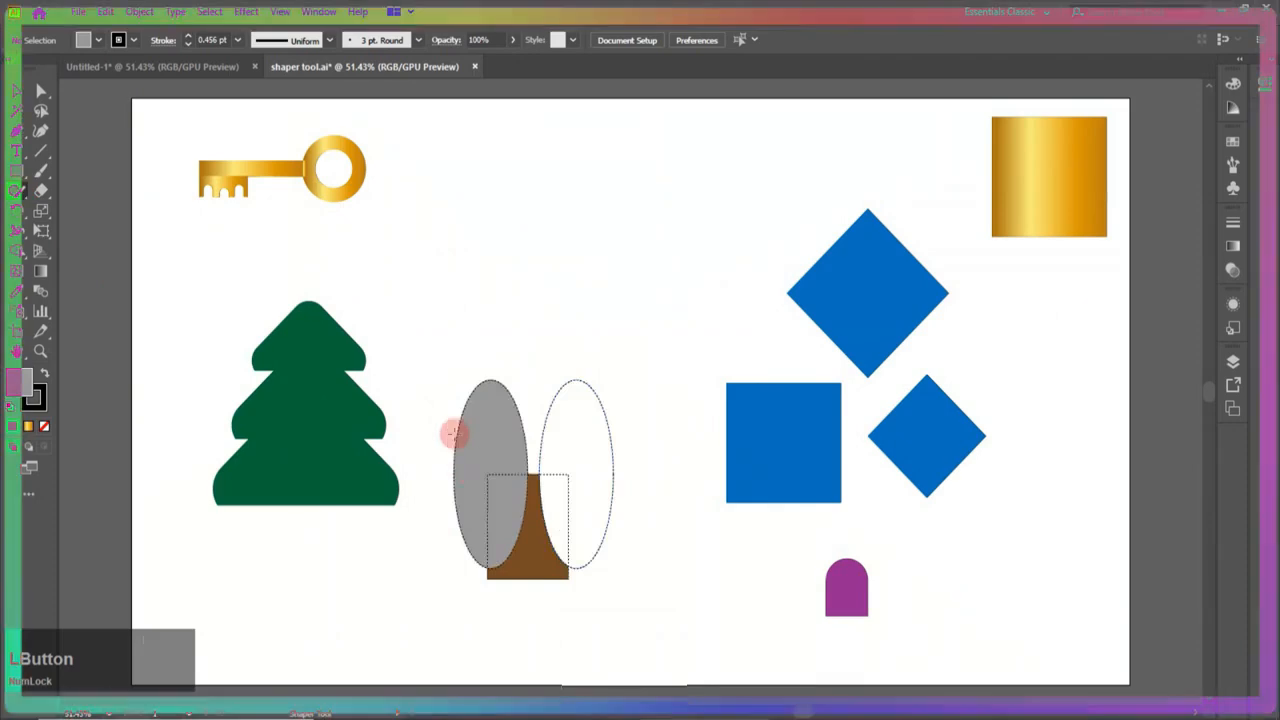
mouse_move(474, 405)
mouse_down()
mouse_move(499, 438)
mouse_move(490, 468)
mouse_move(480, 535)
mouse_up()
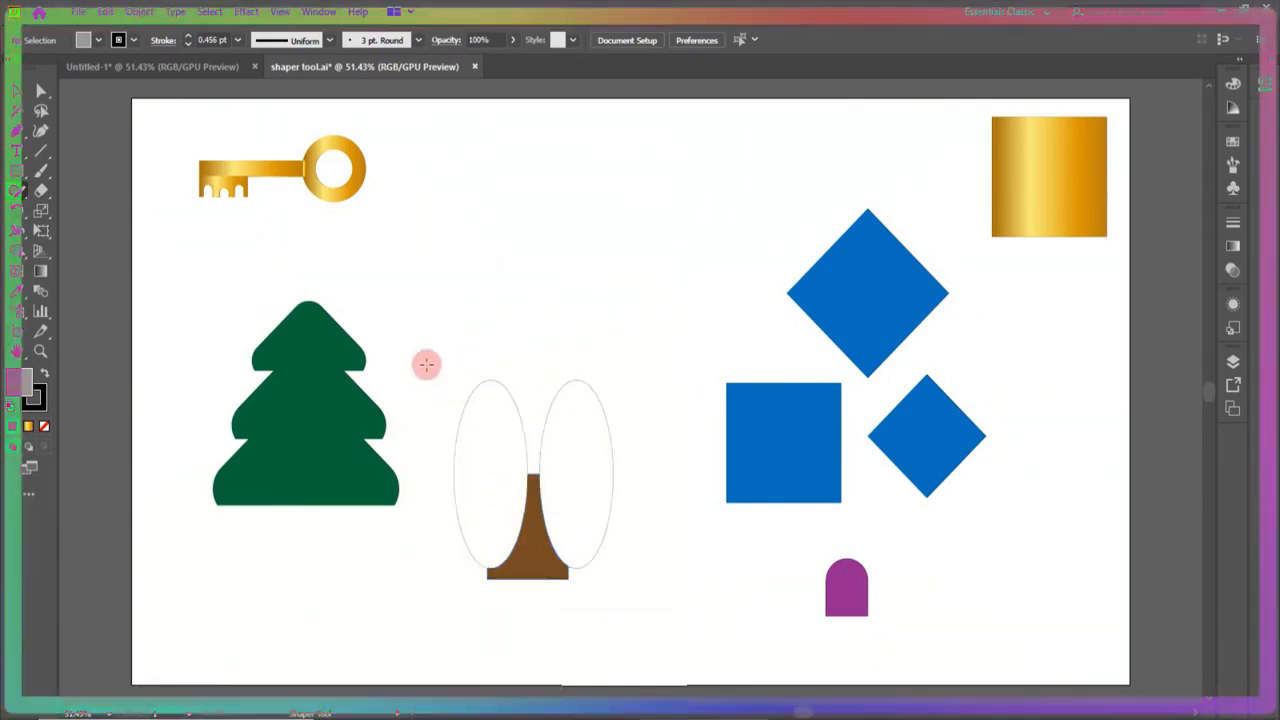
- Set the brown trunk group's stroke to none
click(14, 97)
click(486, 500)
drag(455, 370, 563, 443)
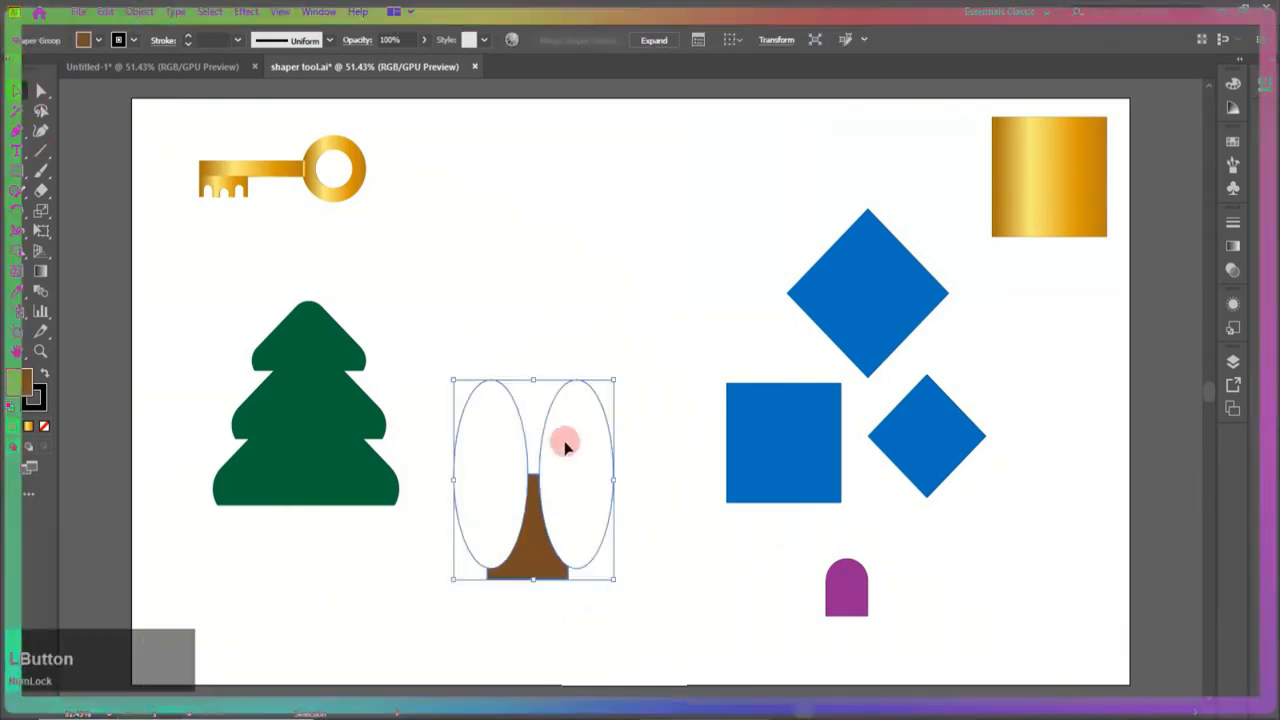
click(133, 41)
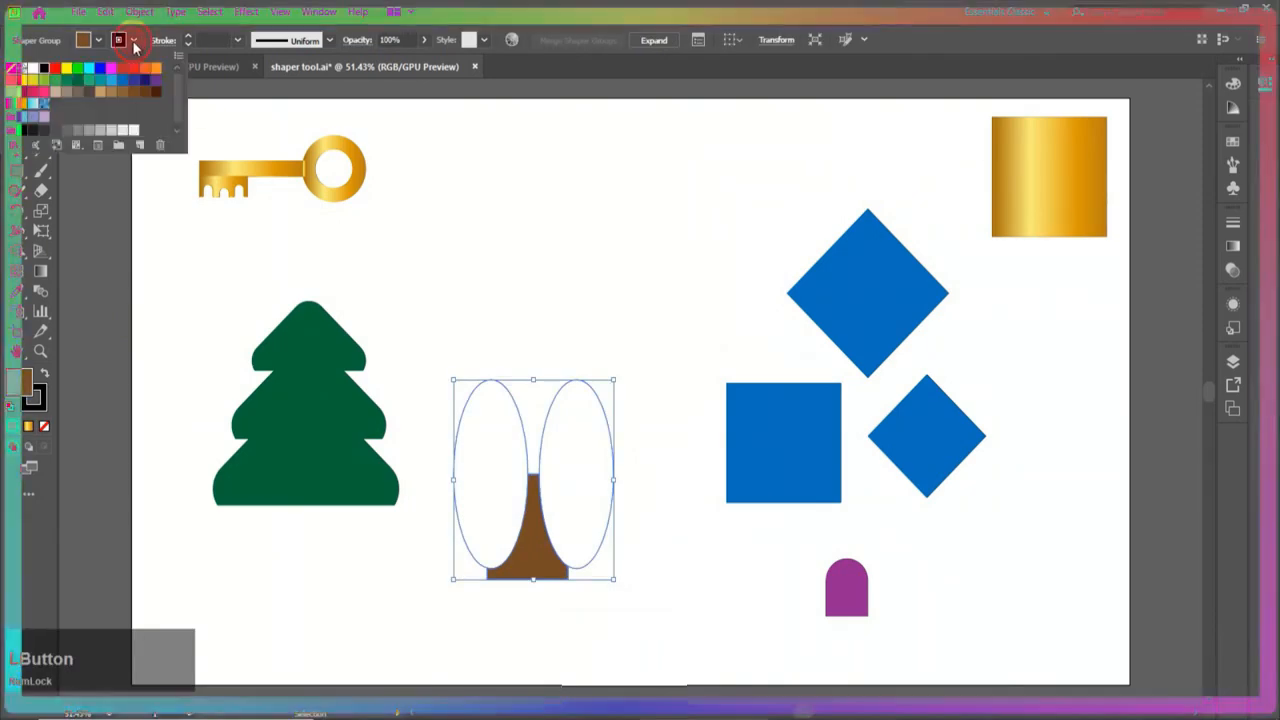
click(13, 67)
click(506, 234)
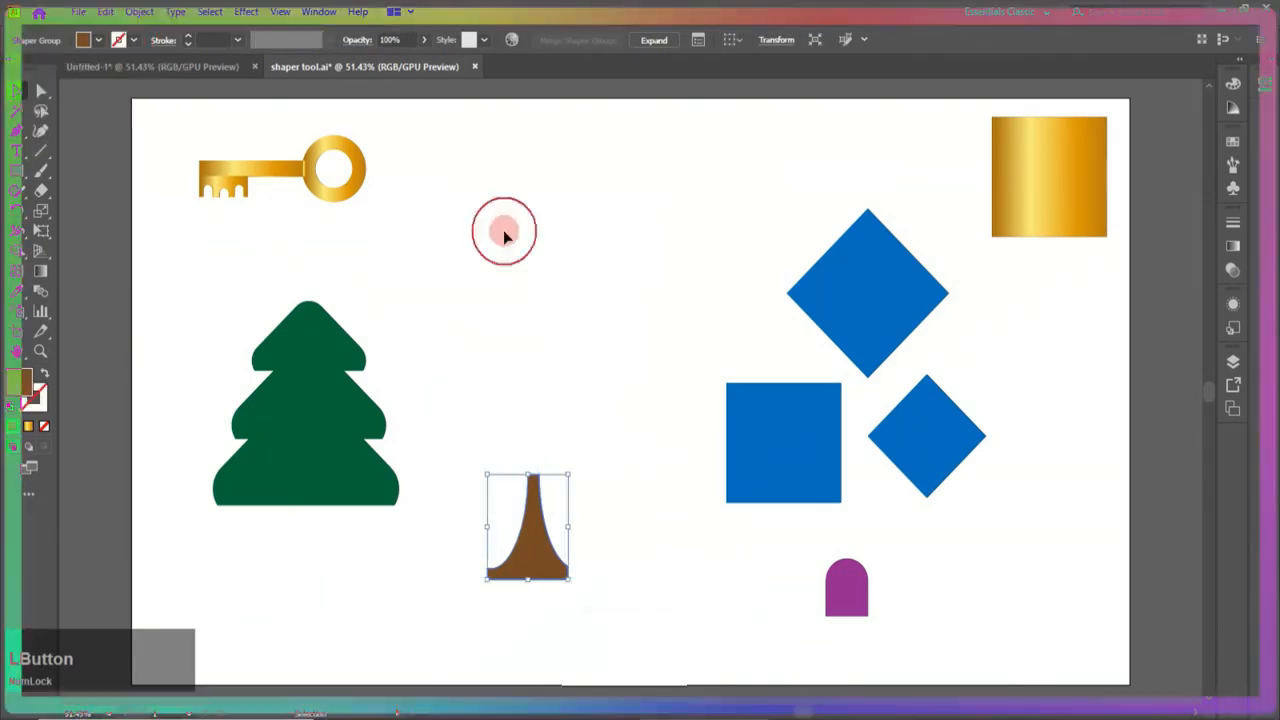
- Move the brown trunk beneath the centre of the green tree
click(572, 552)
drag(528, 578, 310, 600)
click(543, 434)
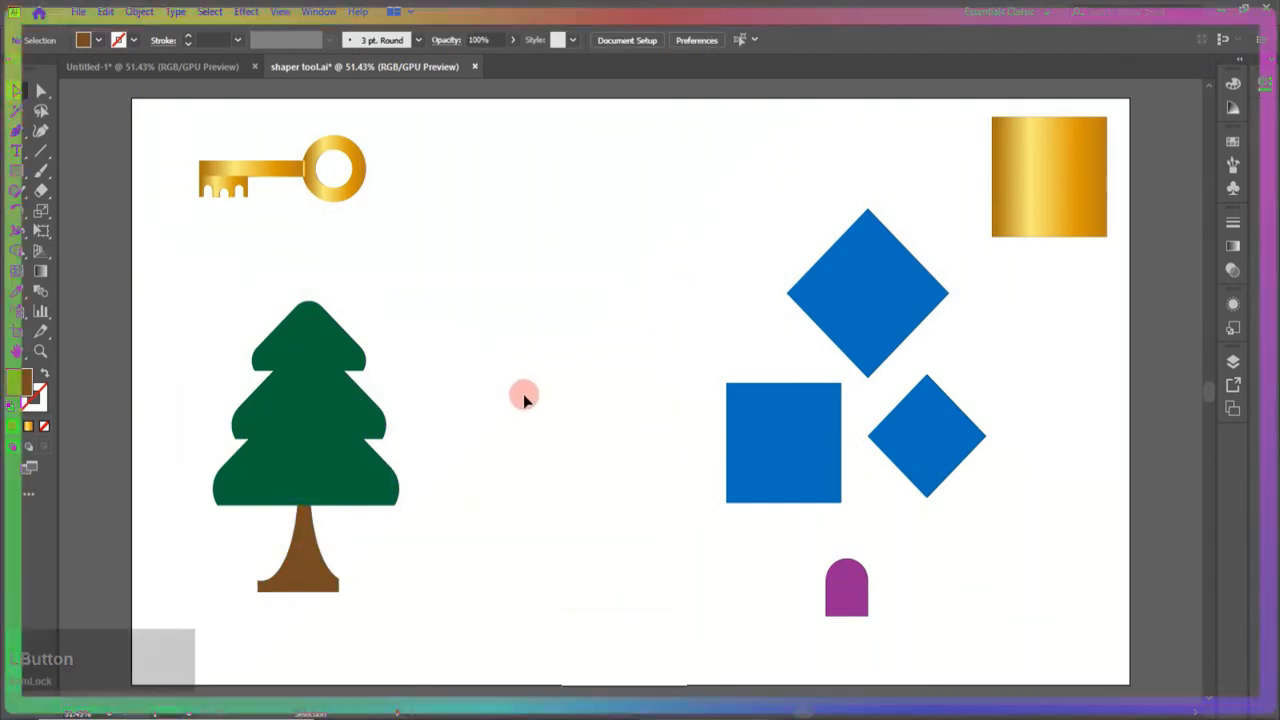
- Scale the tree and trunk down together and recentre the trunk under the foliage
click(328, 588)
drag(229, 369, 371, 566)
click(289, 535)
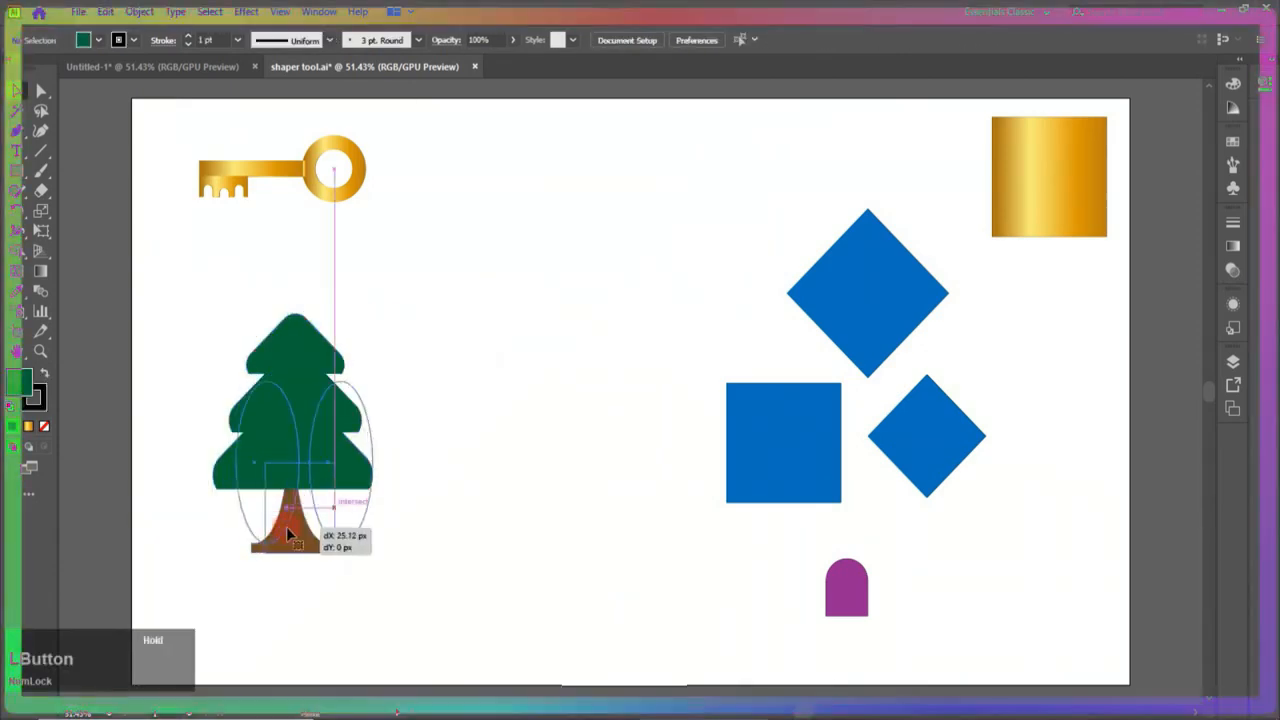
click(570, 604)
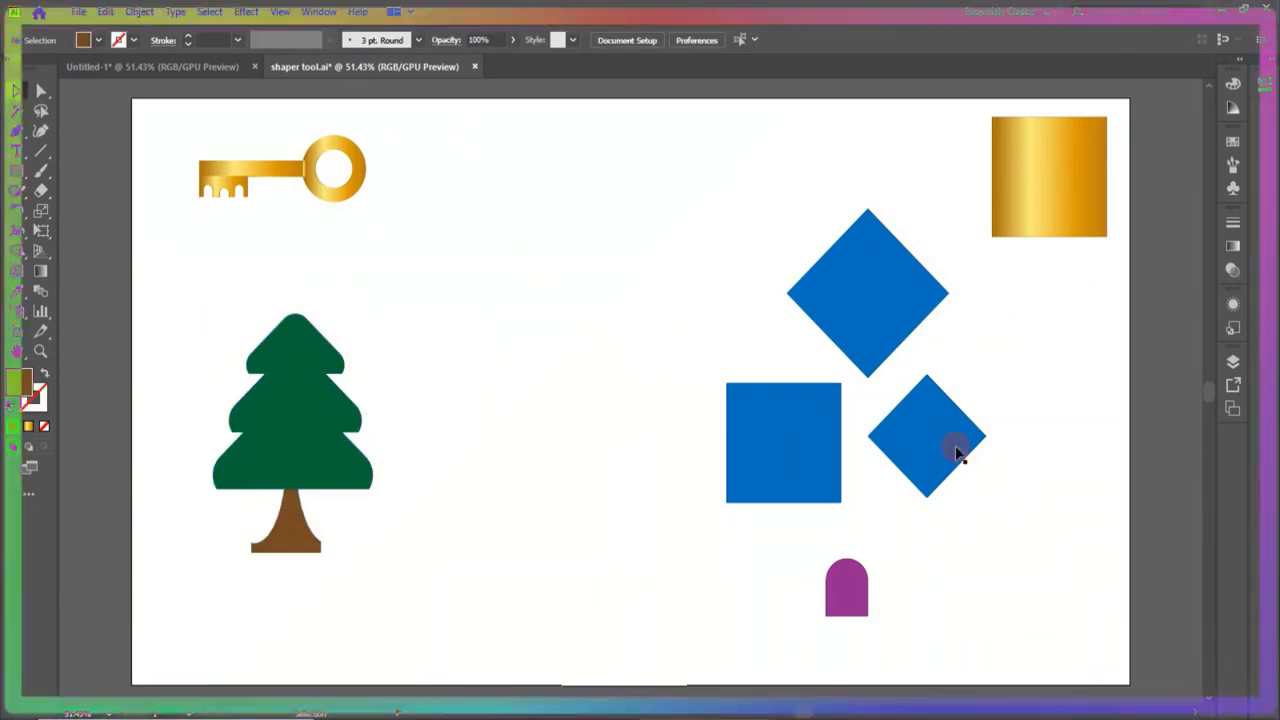
- Move the blue square and large diamond aside, overlap the diamond with a lowered copy, and cut the copy away with the Shaper tool, leaving an unstroked roof chevron
drag(818, 422, 669, 424)
drag(856, 362, 747, 323)
drag(747, 323, 746, 351)
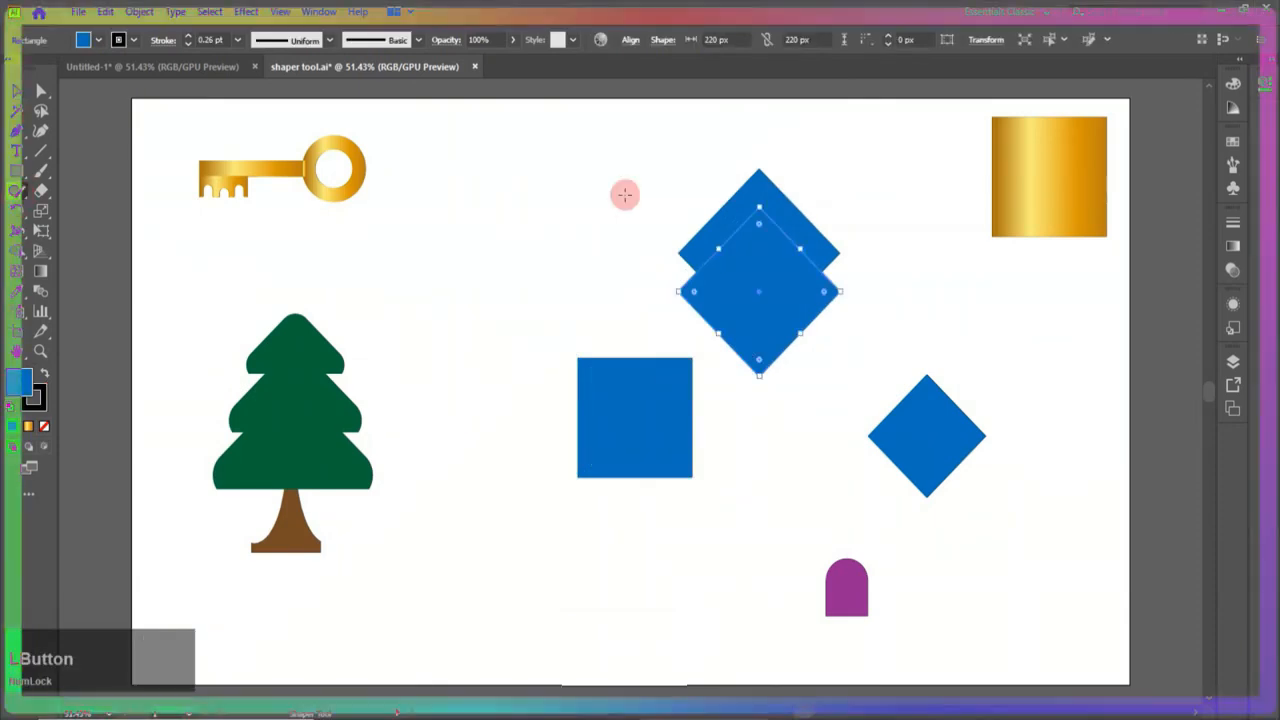
mouse_move(745, 247)
mouse_down()
mouse_move(751, 271)
mouse_move(756, 262)
mouse_up()
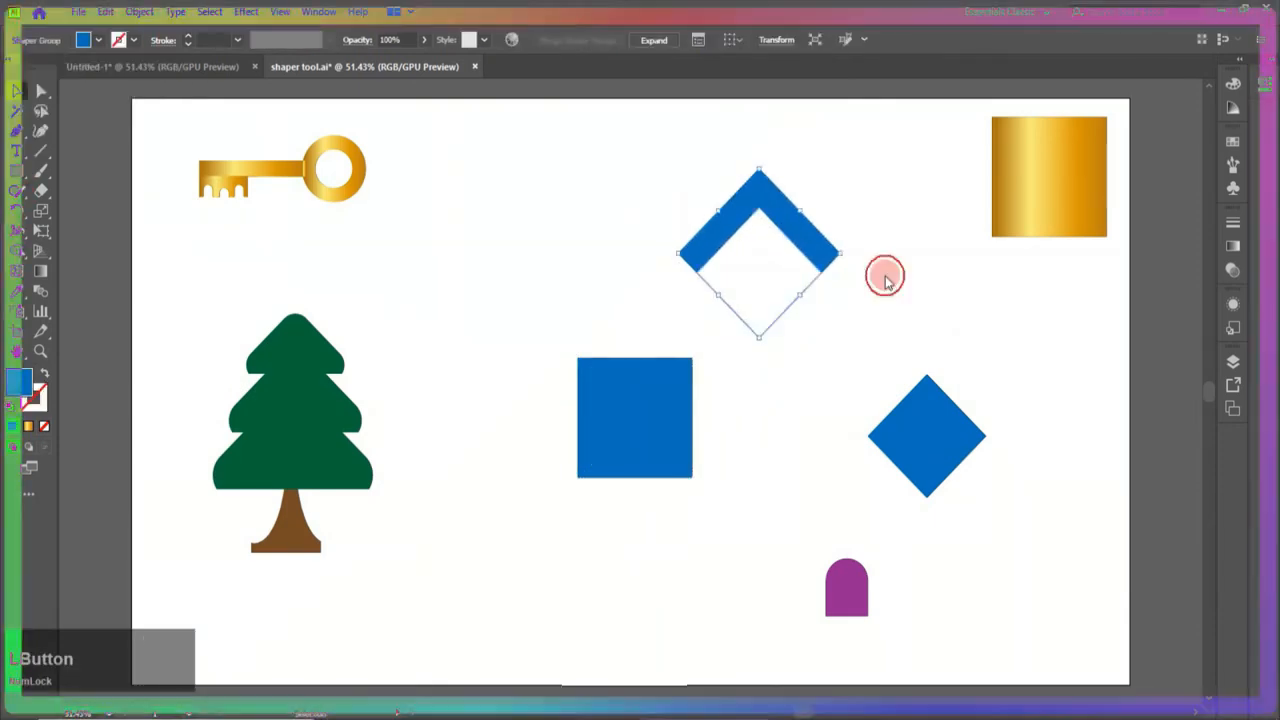
key(v)
- Place the blue chevron over the square as a roof, extend the square's lower edge downward, and adjust the roof to cover the gap
drag(837, 263, 713, 382)
scroll(713, 382, up, 1)
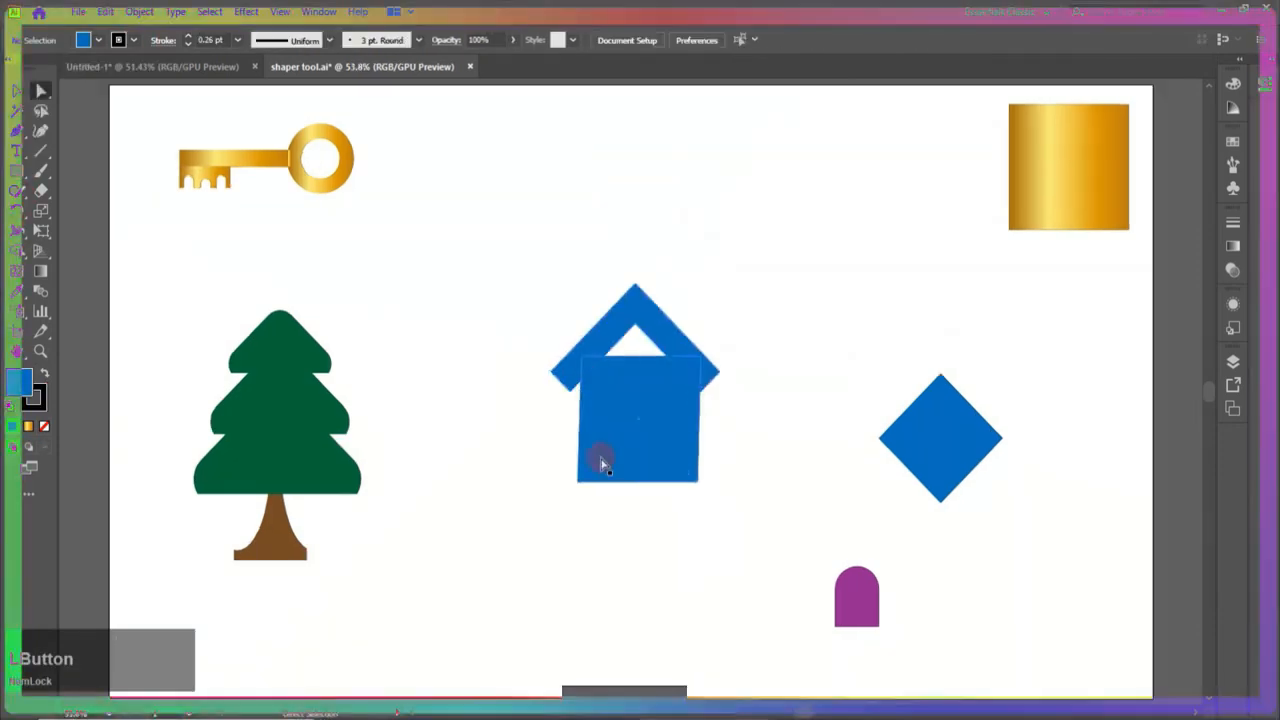
drag(632, 455, 632, 500)
click(757, 346)
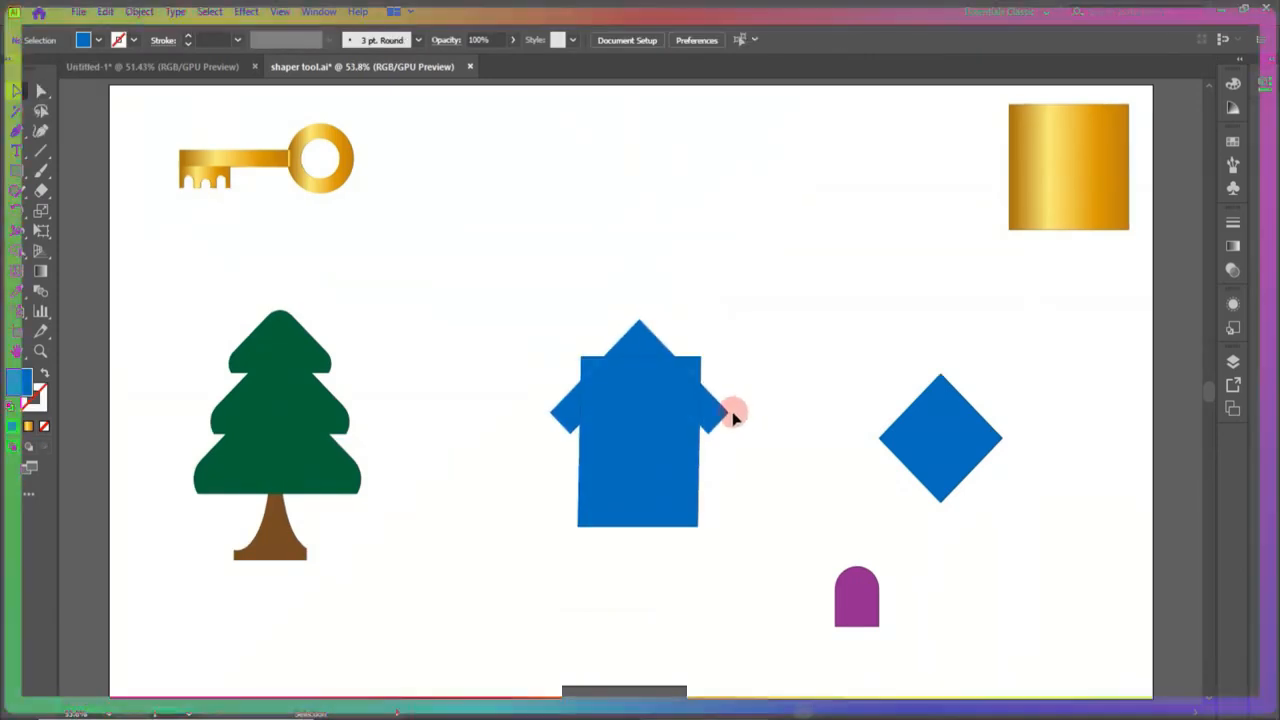
- Remove the square's corners protruding beyond the roof with the Shaper tool, and make the house wider and shorter
click(15, 193)
mouse_move(691, 335)
mouse_down()
mouse_move(700, 363)
mouse_move(891, 357)
mouse_move(737, 337)
mouse_move(707, 381)
mouse_move(603, 337)
mouse_move(598, 362)
mouse_move(560, 377)
mouse_up()
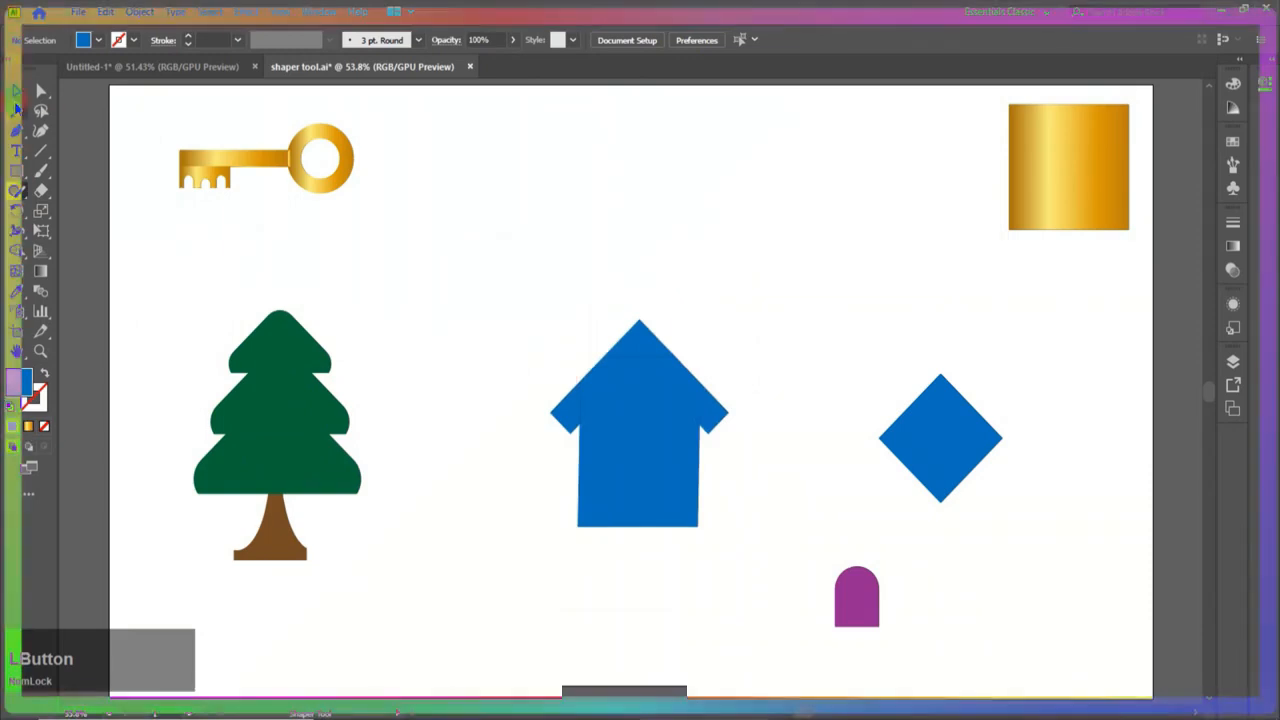
click(820, 309)
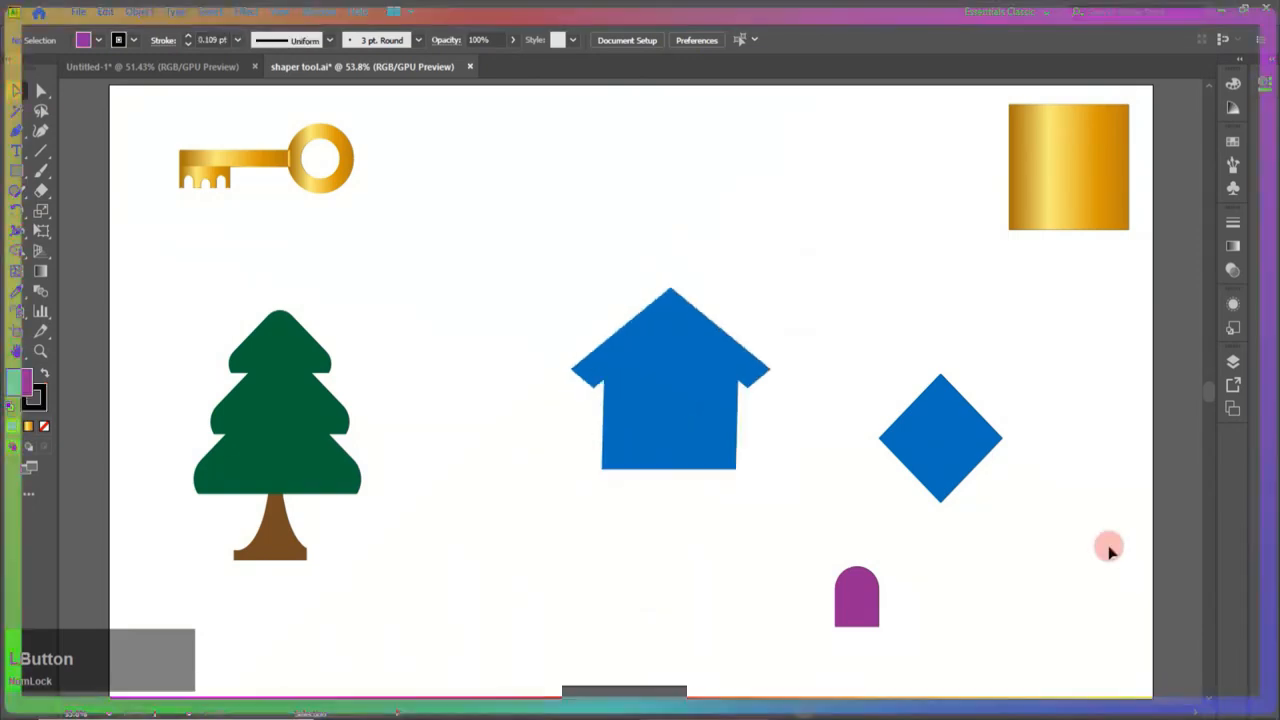
- Place the purple arch at the bottom centre of the blue house and cut it out as a doorway with the Shaper tool
drag(873, 624, 684, 467)
click(749, 463)
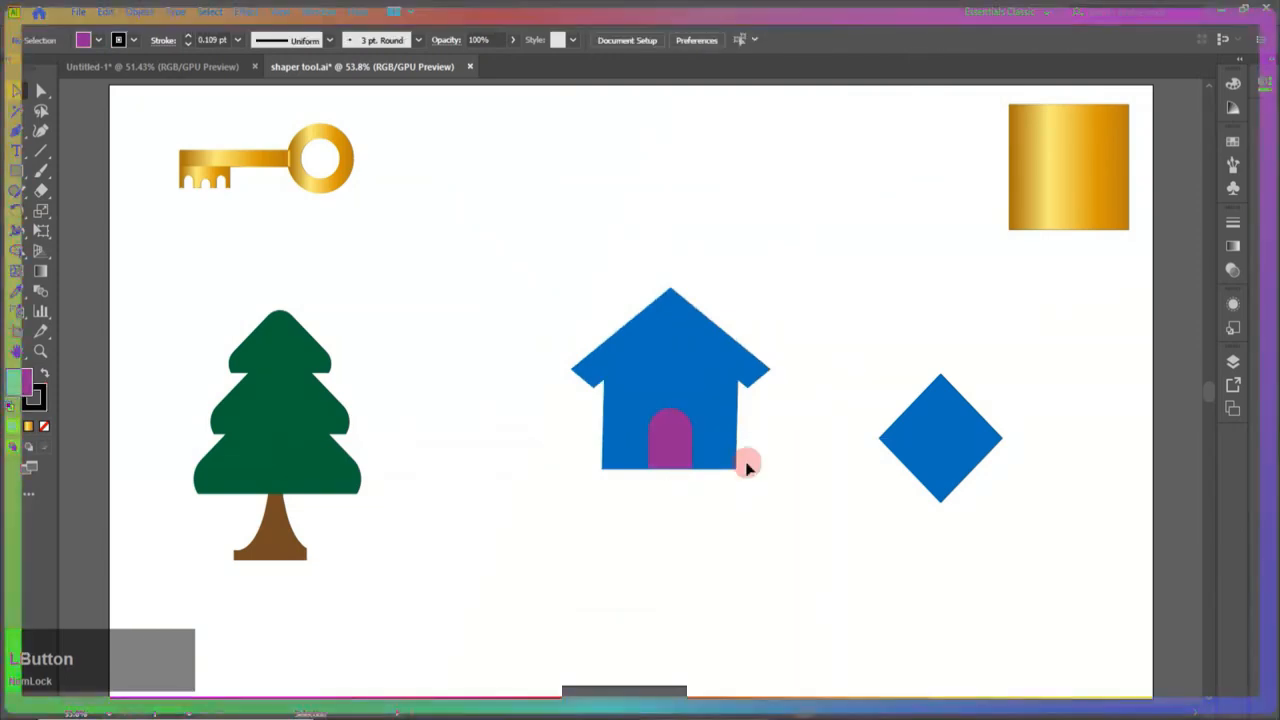
click(165, 393)
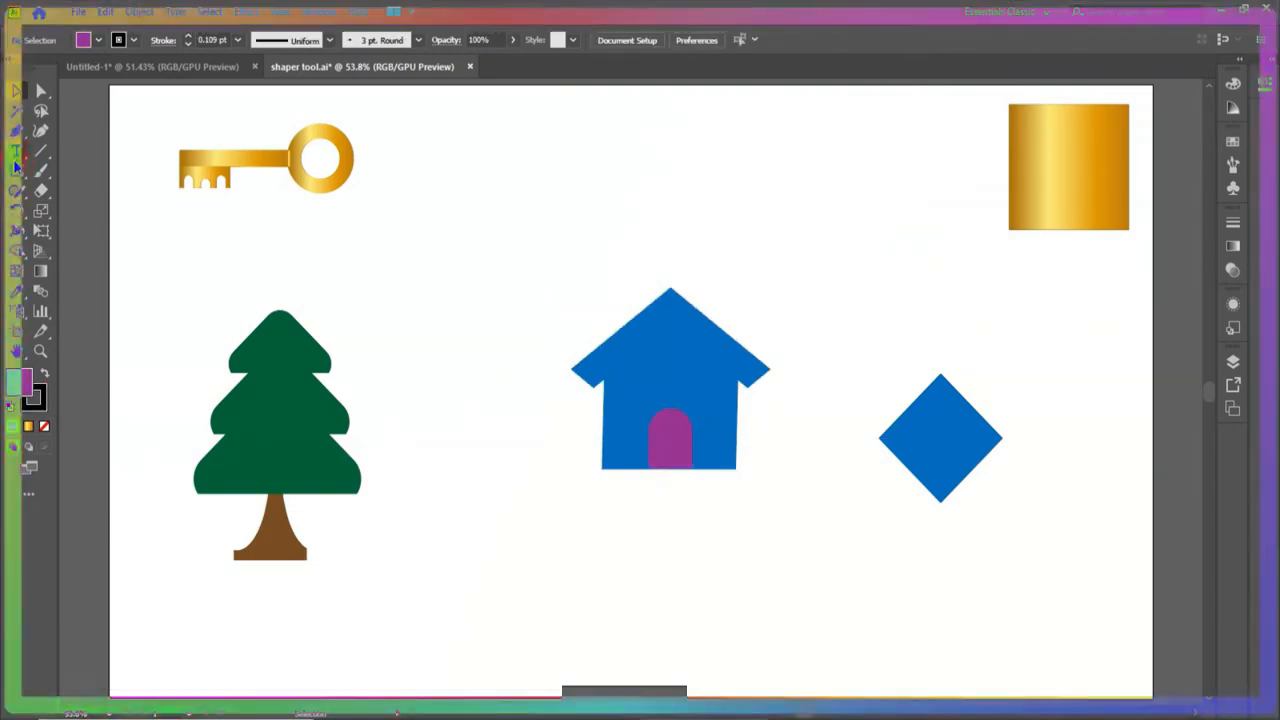
click(18, 203)
click(668, 430)
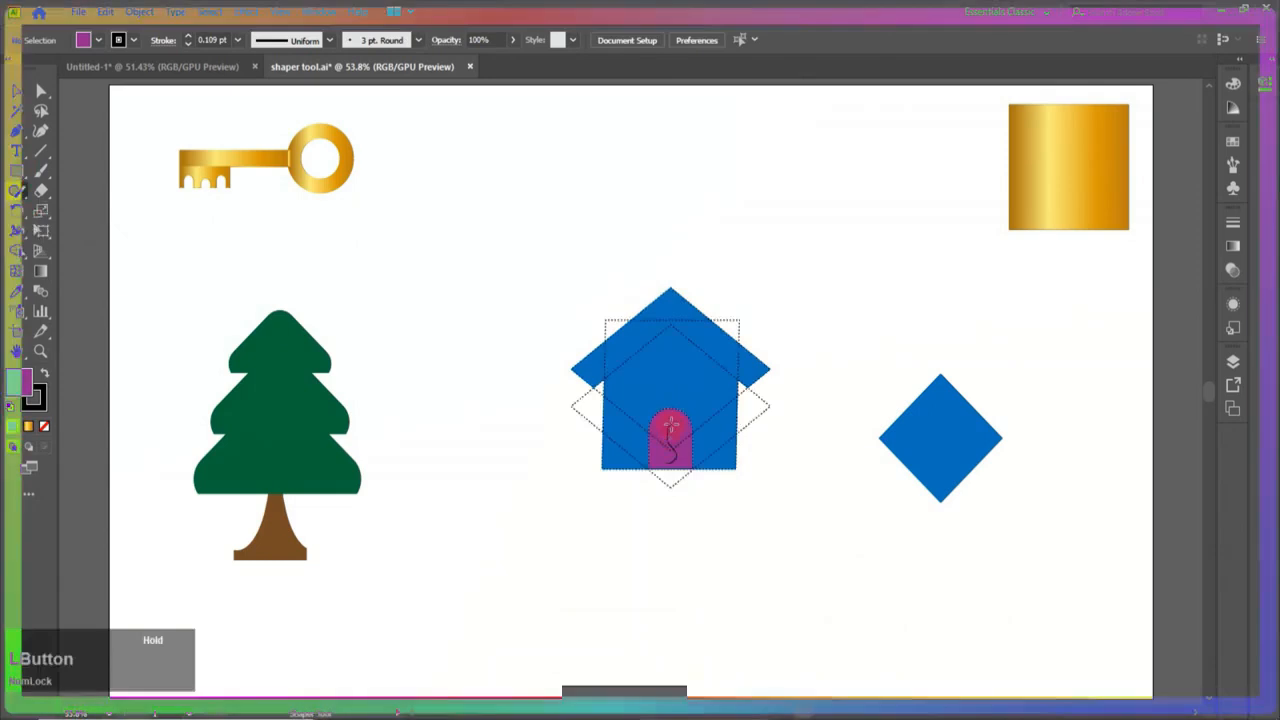
drag(671, 425, 671, 425)
- Delete the leftover blue diamond and the gold gradient square
key(v)
click(940, 461)
key(Delete)
click(1097, 167)
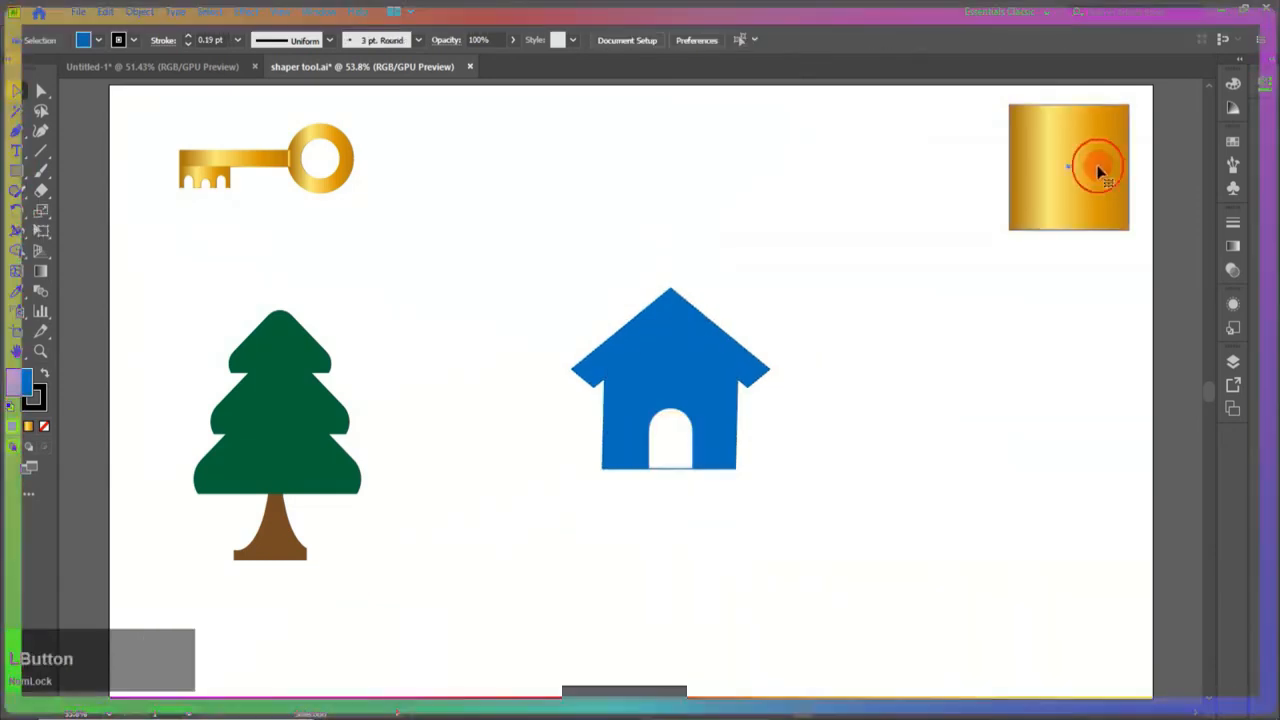
key(Delete)
drag(729, 471, 838, 562)
click(800, 560)
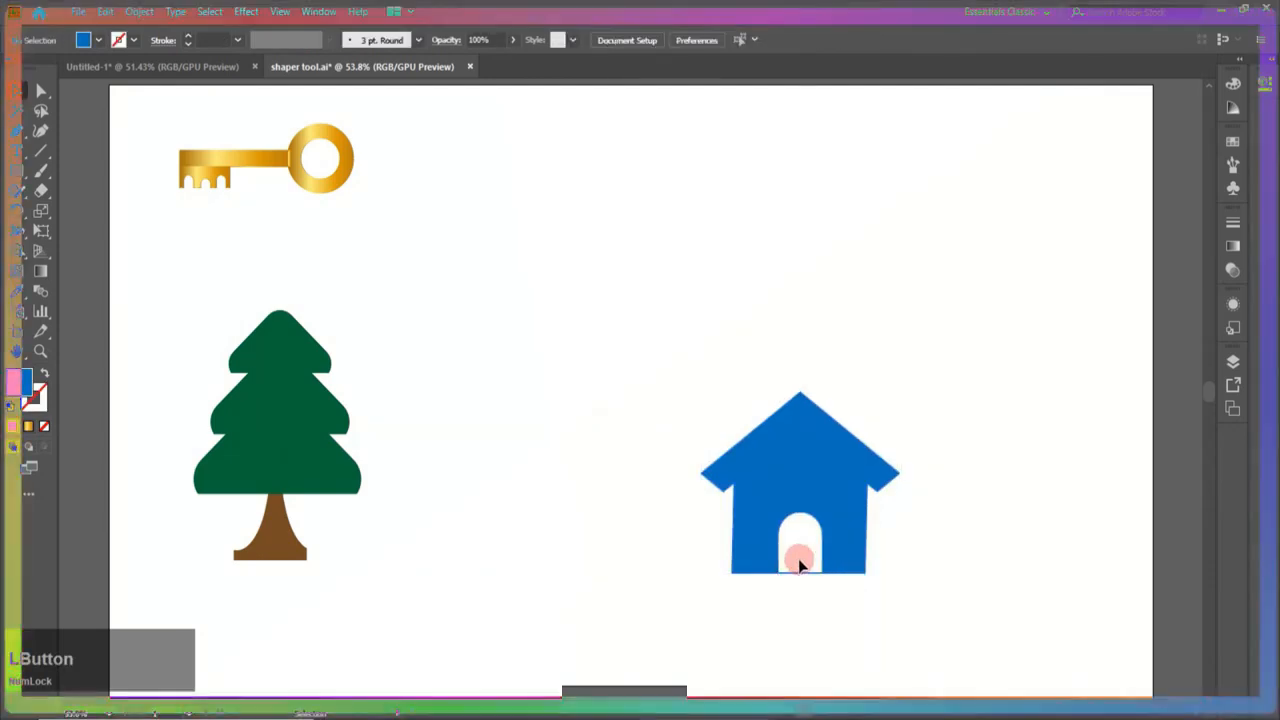
key(ctrl+z)
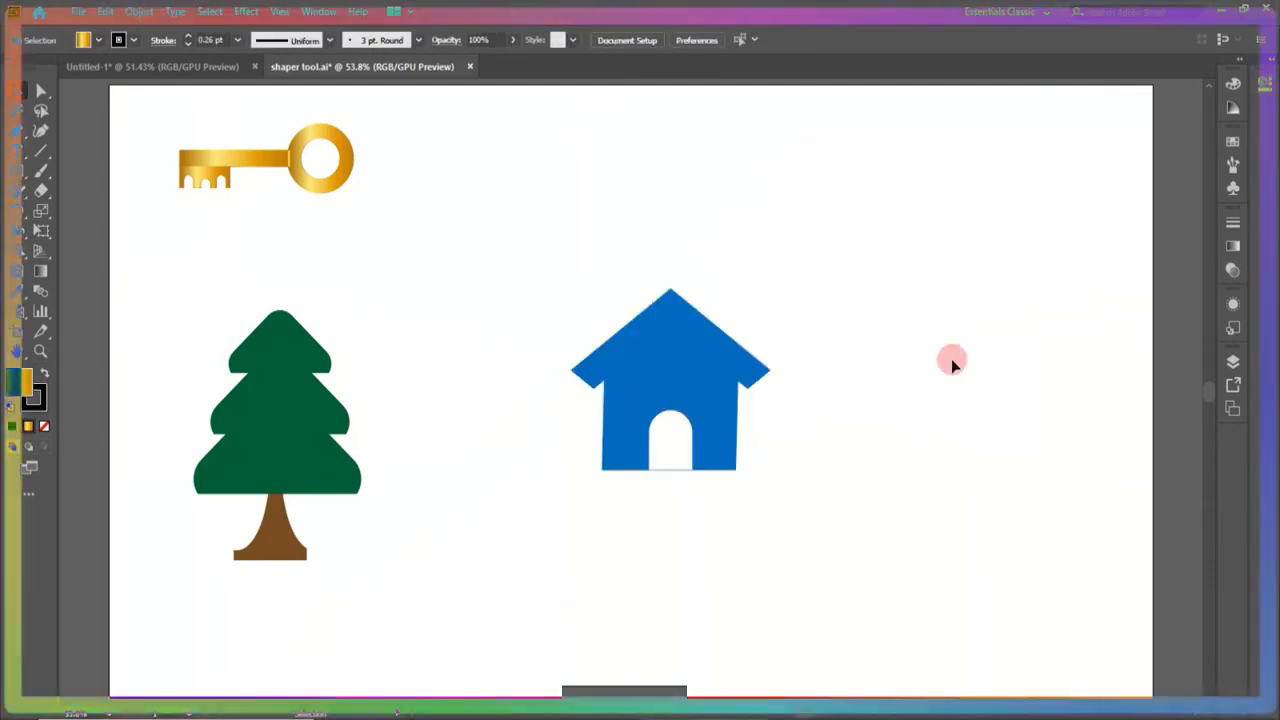